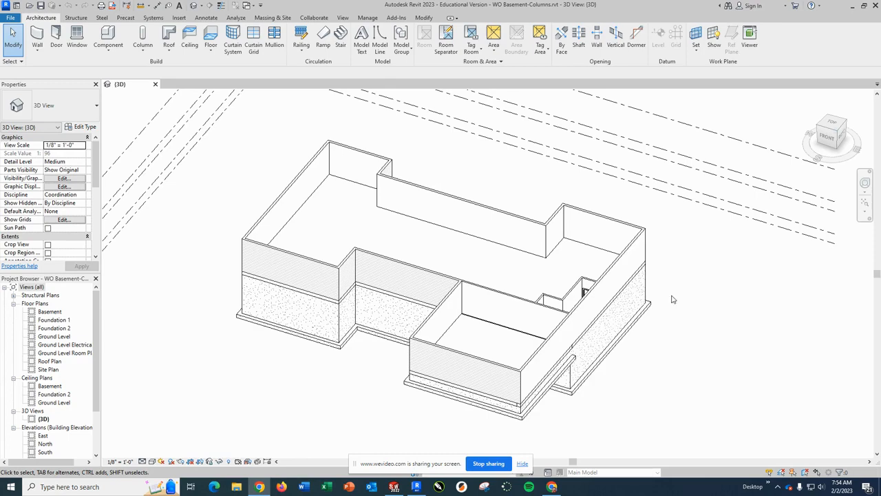
# Examine the exposed concrete foundation walls along the back of the building in the 3D view.
pyautogui.scroll(1, 709, 276)
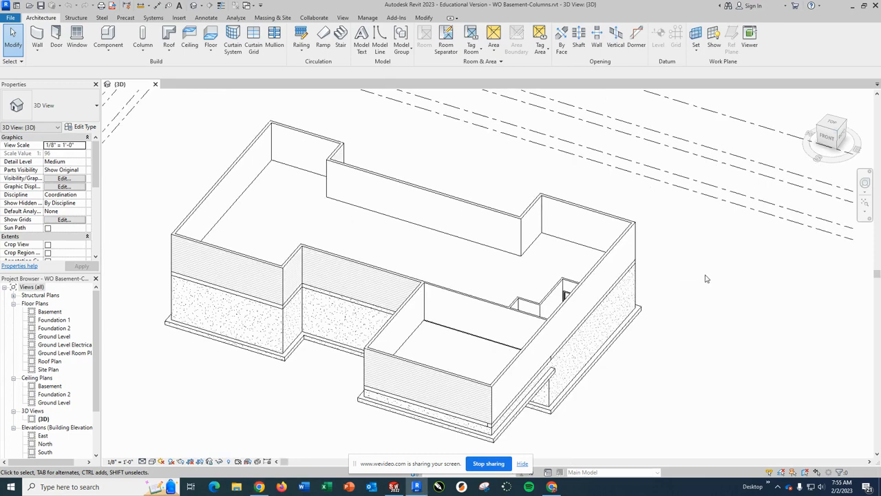
pyautogui.keyDown('shift'); pyautogui.moveTo(709, 275); pyautogui.dragTo(396, 296, button='middle'); pyautogui.keyUp('shift')
pyautogui.scroll(-3, 396, 296)
pyautogui.scroll(3, 390, 351)
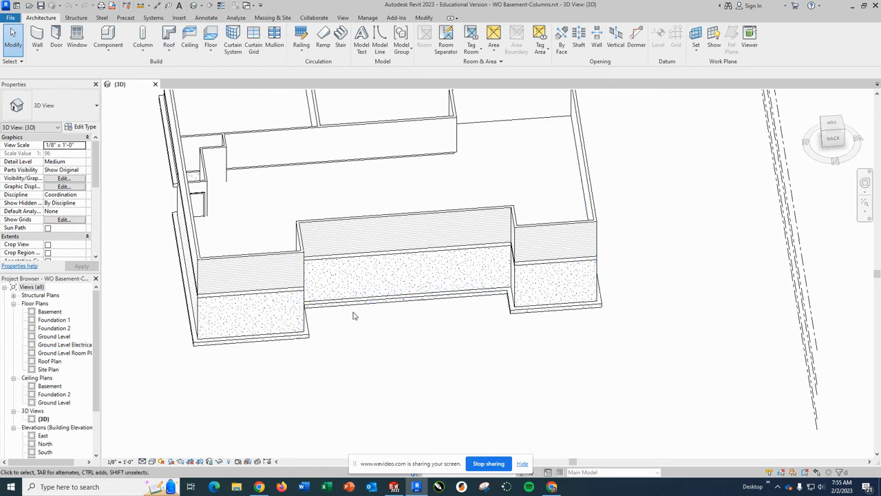
pyautogui.keyDown('shift'); pyautogui.moveTo(385, 354); pyautogui.dragTo(452, 305, button='middle'); pyautogui.keyUp('shift')
pyautogui.scroll(1, 447, 265)
pyautogui.scroll(-5, 444, 230)
pyautogui.scroll(7, 438, 230)
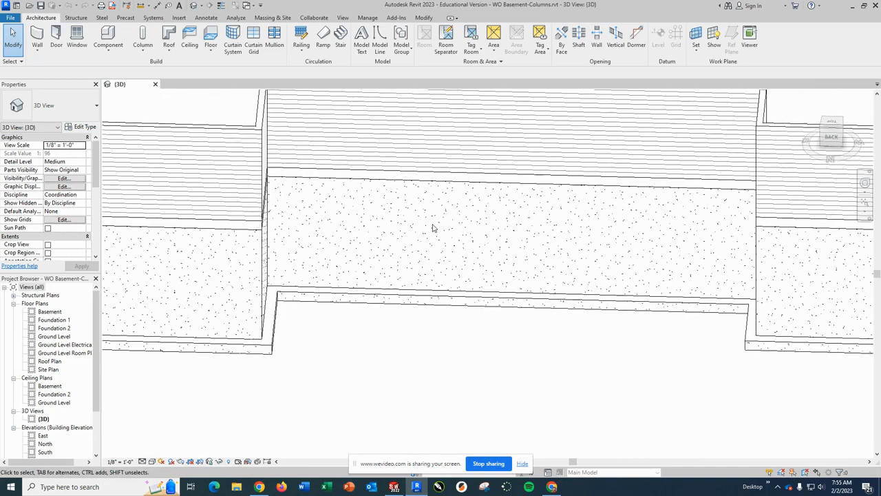
pyautogui.scroll(-2, 472, 240)
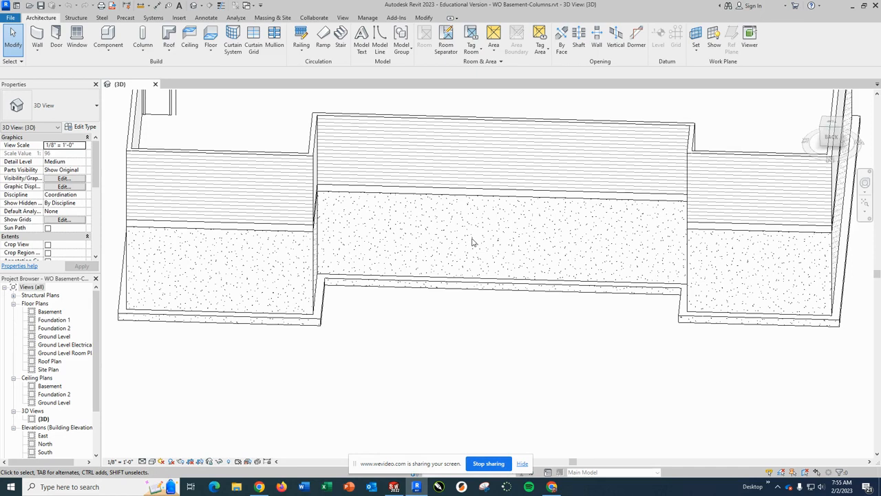
# Select the five 12" concrete foundation walls along the back and detach their tops from the floor above.
pyautogui.click(312, 267)
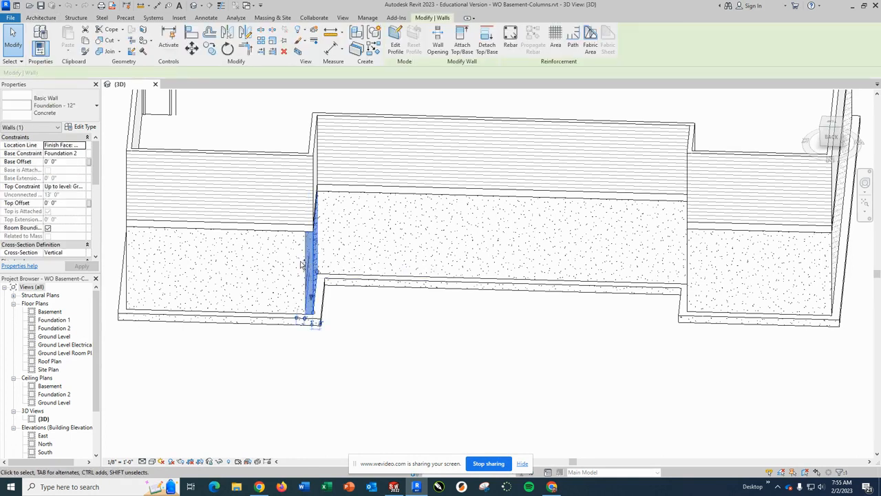
pyautogui.keyDown('ctrl'); pyautogui.click(255, 236); pyautogui.keyUp('ctrl')
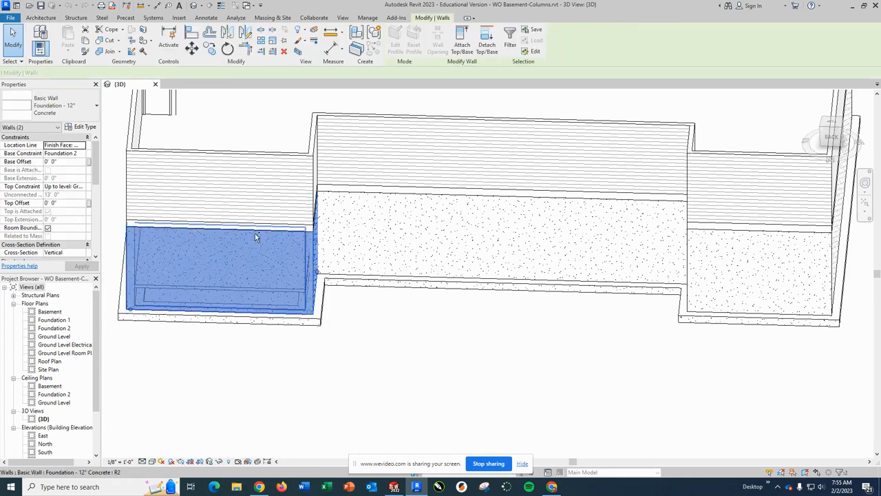
pyautogui.keyDown('ctrl'); pyautogui.click(387, 198); pyautogui.keyUp('ctrl')
pyautogui.keyDown('ctrl'); pyautogui.click(691, 262); pyautogui.keyUp('ctrl')
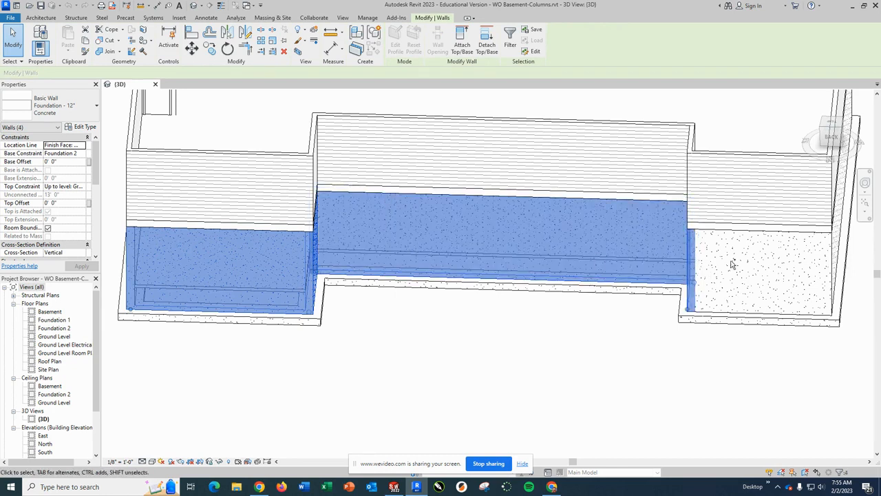
pyautogui.keyDown('ctrl'); pyautogui.click(787, 235); pyautogui.keyUp('ctrl')
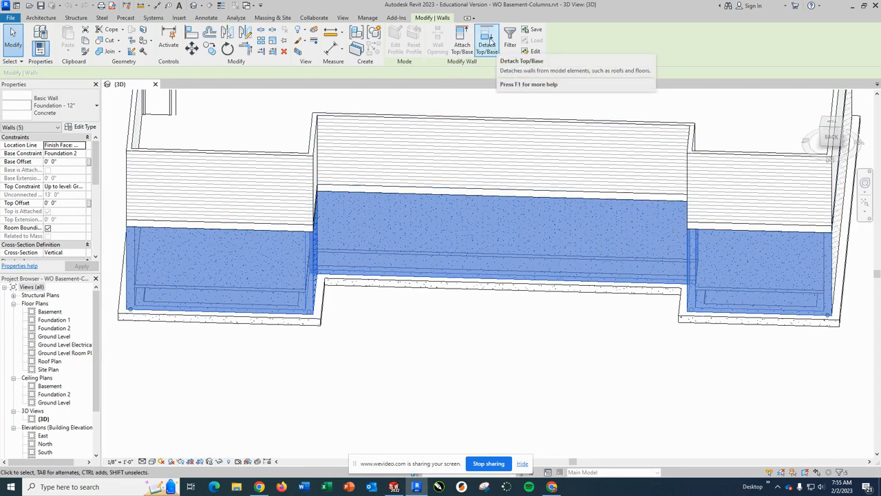
pyautogui.click(488, 43)
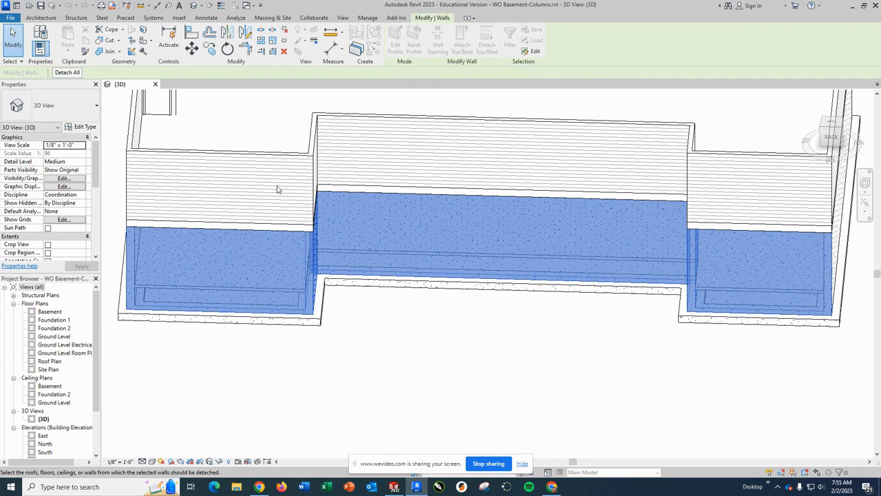
pyautogui.click(289, 233)
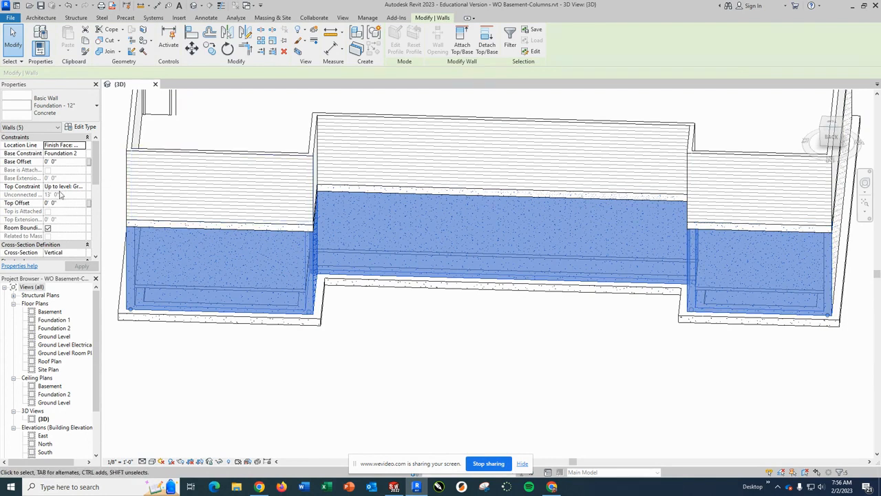
# Set the top constraint of the five selected foundation walls to Up to level: Basement, apply it and clear the selection.
pyautogui.click(81, 187)
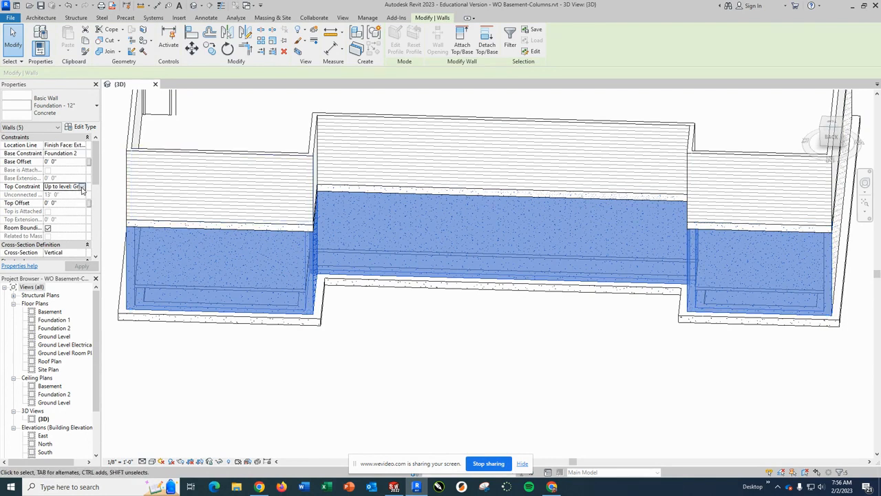
pyautogui.click(81, 187)
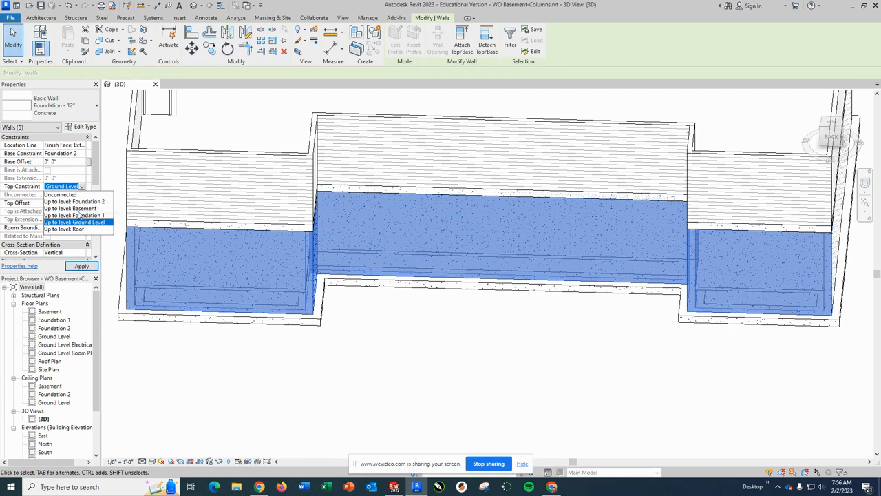
pyautogui.click(91, 210)
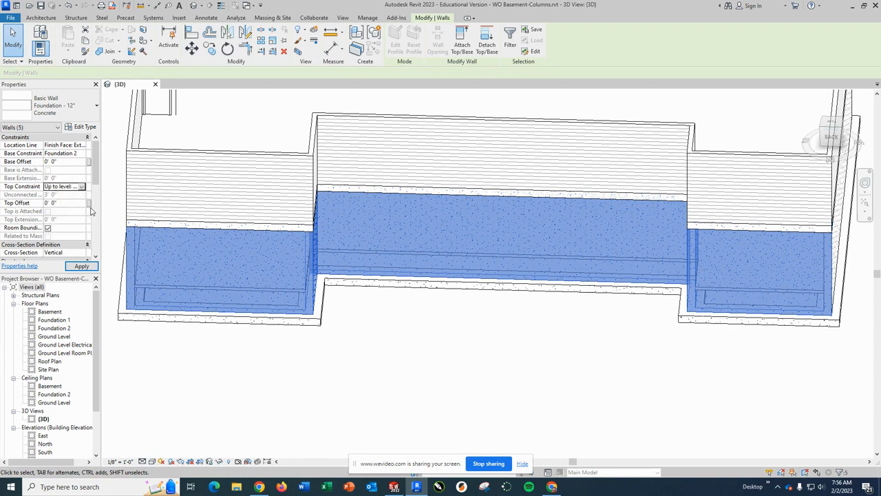
pyautogui.click(82, 266)
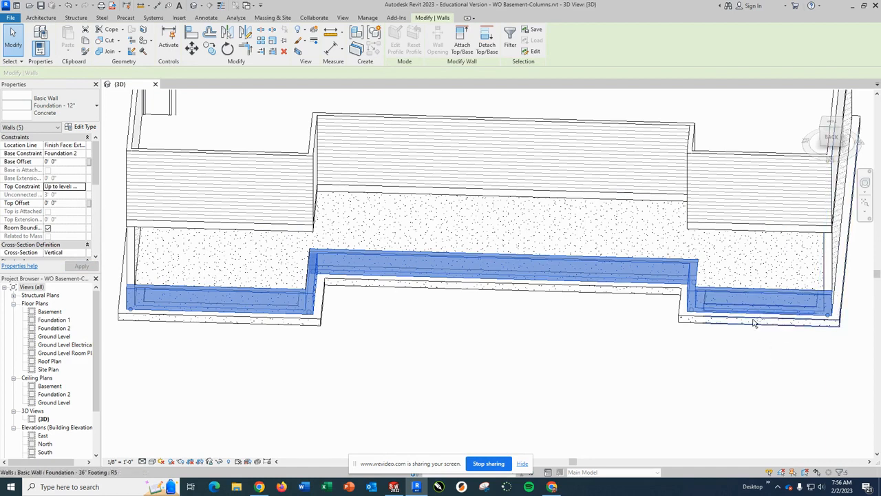
pyautogui.keyDown('shift'); pyautogui.moveTo(750, 362); pyautogui.dragTo(712, 297, button='middle'); pyautogui.keyUp('shift')
pyautogui.scroll(-5, 331, 208)
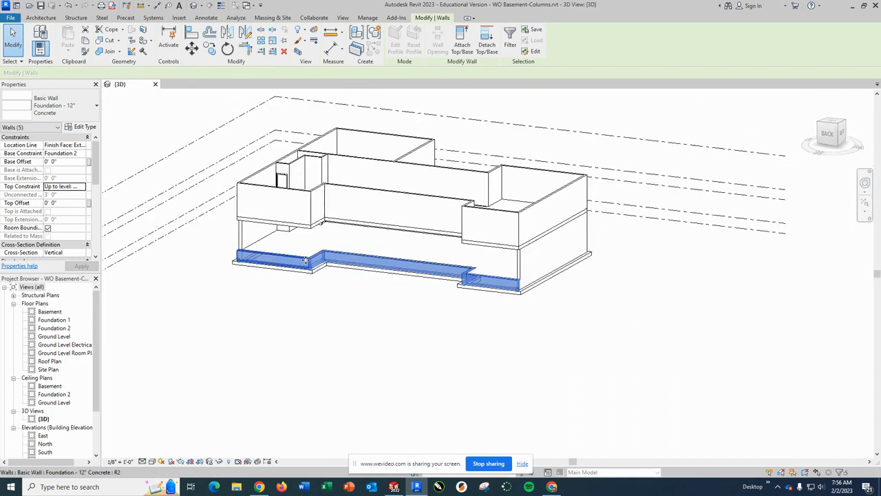
pyautogui.scroll(8, 300, 251)
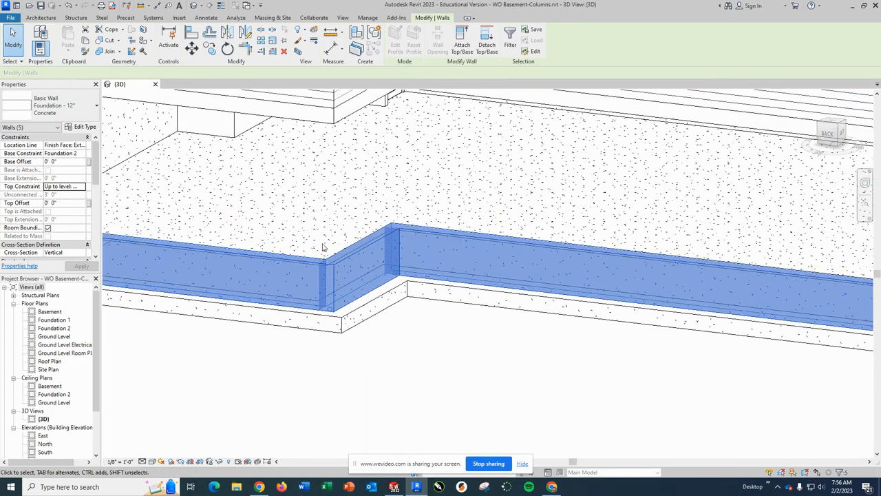
pyautogui.click(491, 366)
pyautogui.scroll(-5, 464, 276)
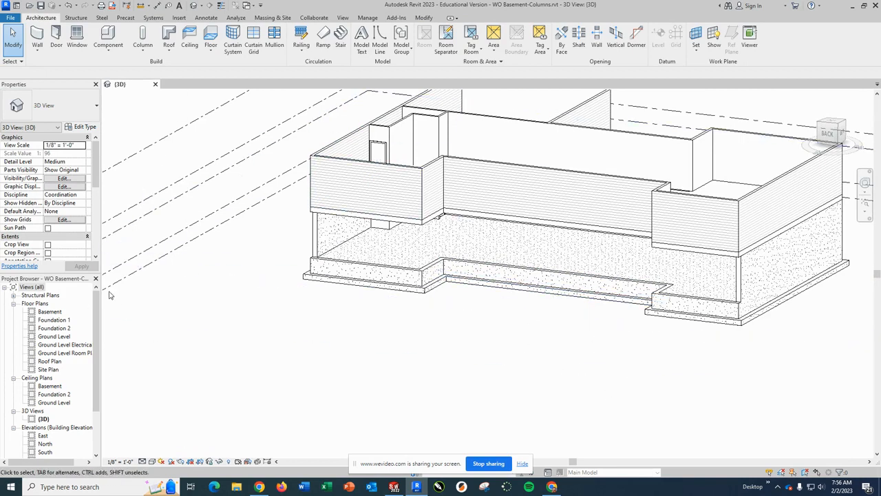
# Select the Generic - 12" - Filled ground-level floor in 3D and open its boundary for editing in the Ground Level plan.
pyautogui.doubleClick(54, 336)
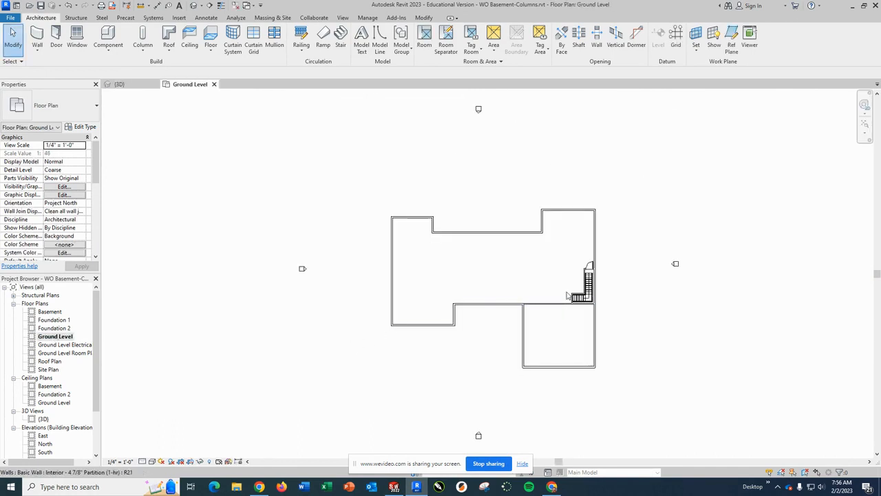
pyautogui.scroll(-1, 471, 231)
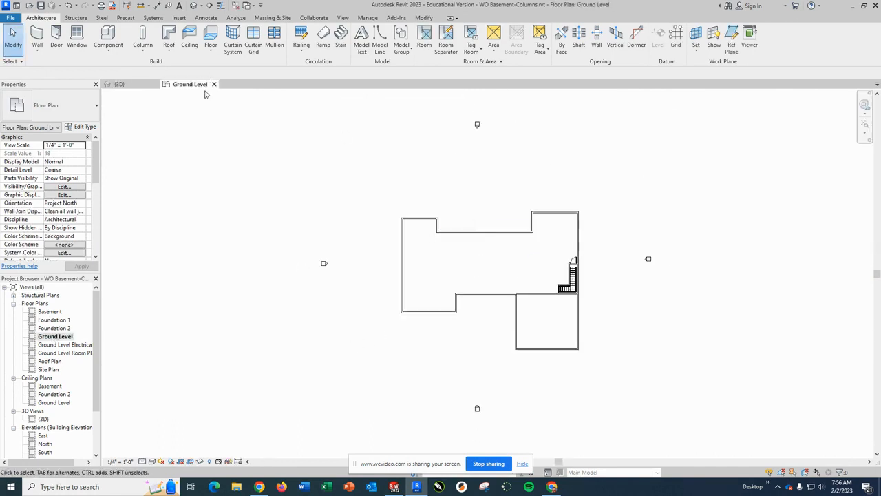
pyautogui.click(118, 84)
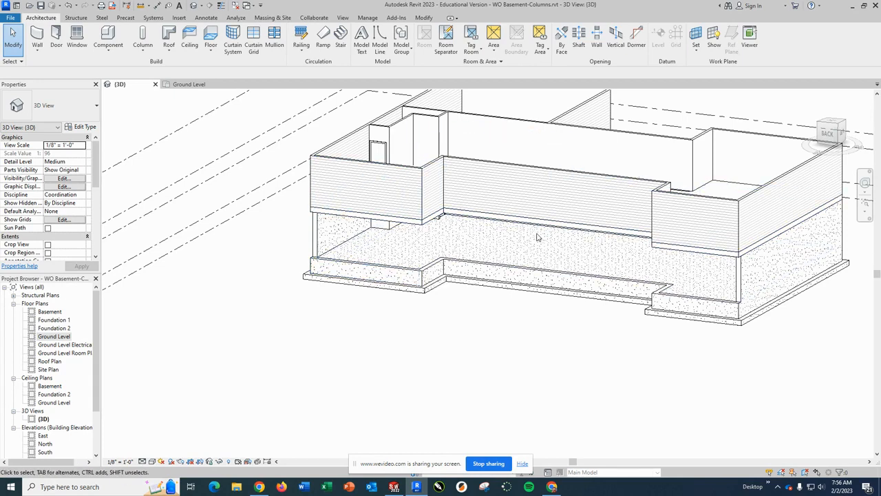
pyautogui.click(195, 85)
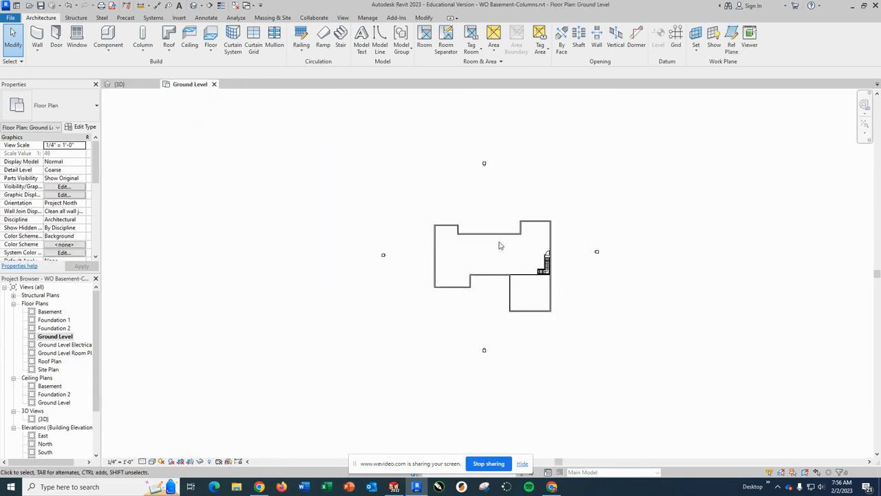
pyautogui.scroll(4, 499, 246)
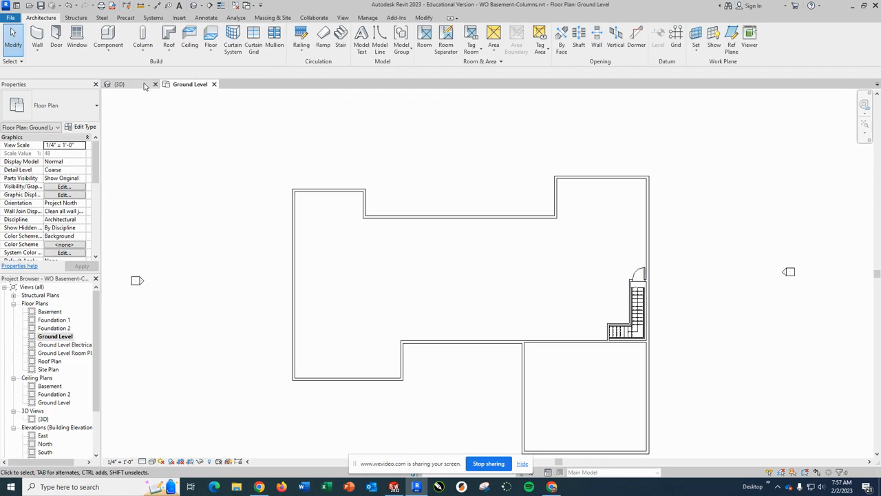
pyautogui.click(118, 84)
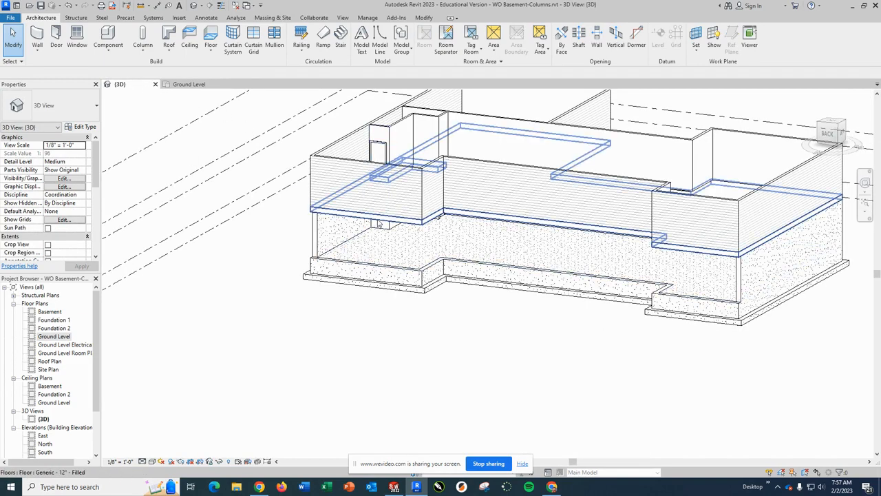
pyautogui.click(378, 223)
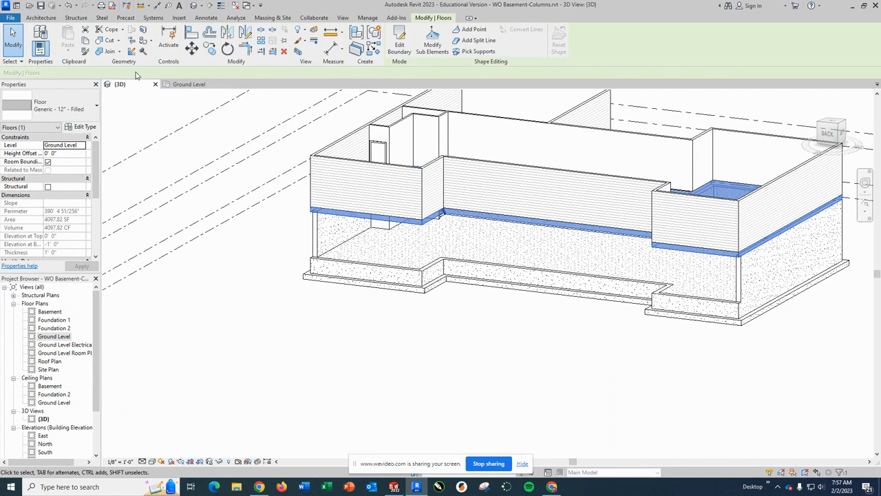
pyautogui.click(188, 84)
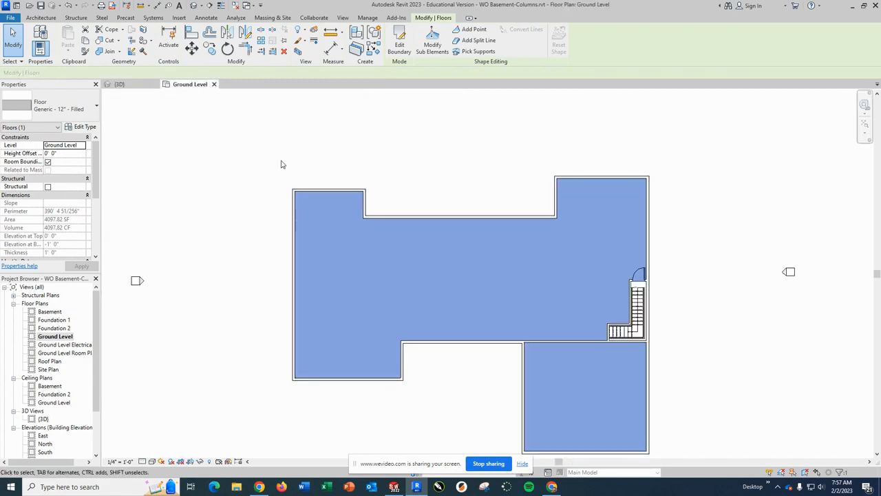
pyautogui.click(402, 44)
# Delete the five floor boundary lines running along the rear walls.
pyautogui.scroll(-2, 424, 197)
pyautogui.scroll(1, 424, 197)
pyautogui.moveTo(265, 131)
pyautogui.mouseDown()
pyautogui.moveTo(550, 197)
pyautogui.moveTo(659, 210)
pyautogui.moveTo(659, 226)
pyautogui.mouseUp()
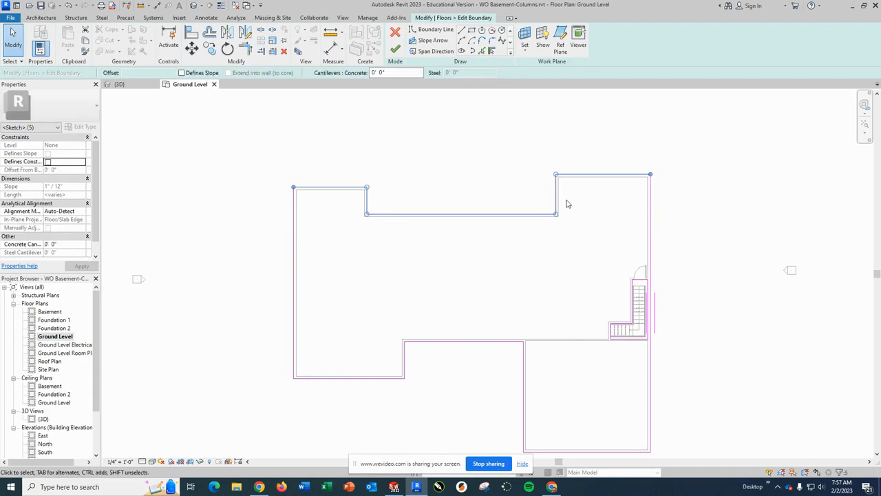
pyautogui.press('Escape')
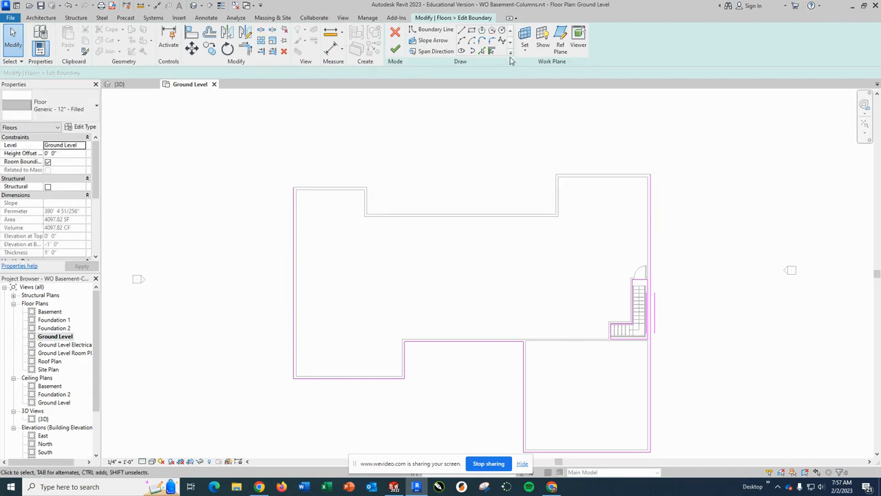
# Create new floor boundary lines by picking the inside edges of the five rear exterior walls.
pyautogui.click(482, 52)
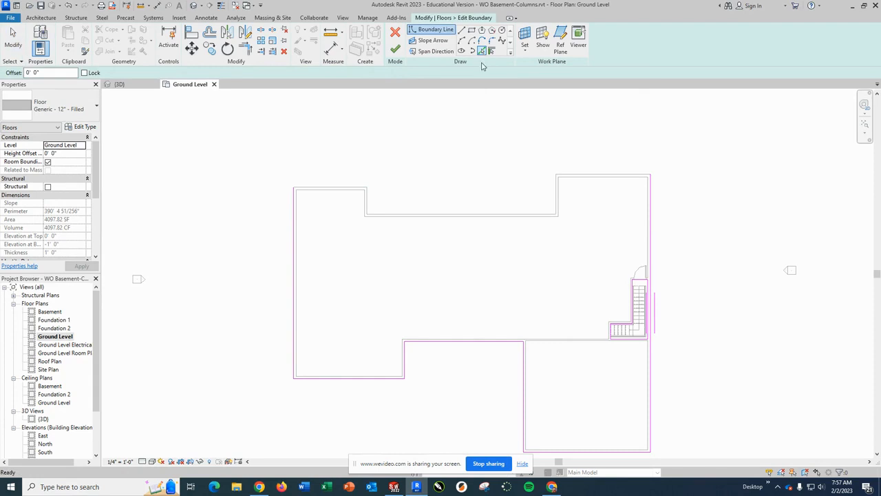
pyautogui.click(346, 191)
pyautogui.click(365, 206)
pyautogui.click(392, 218)
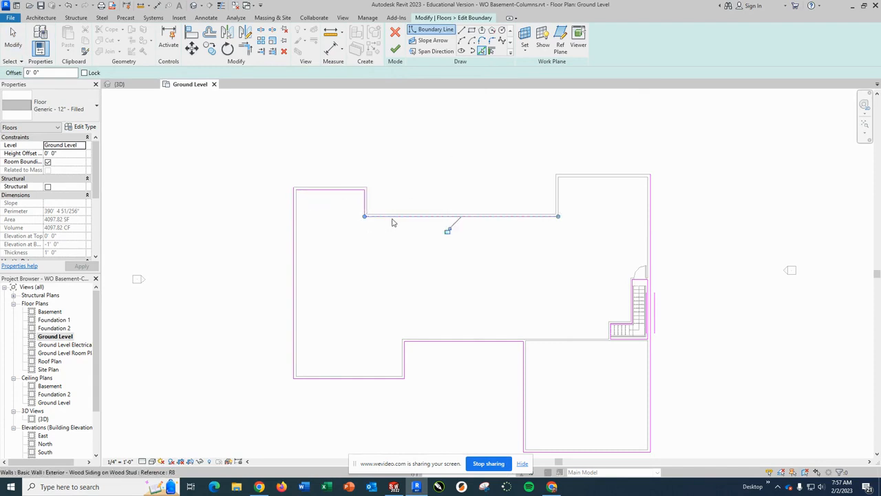
pyautogui.click(561, 205)
pyautogui.click(592, 184)
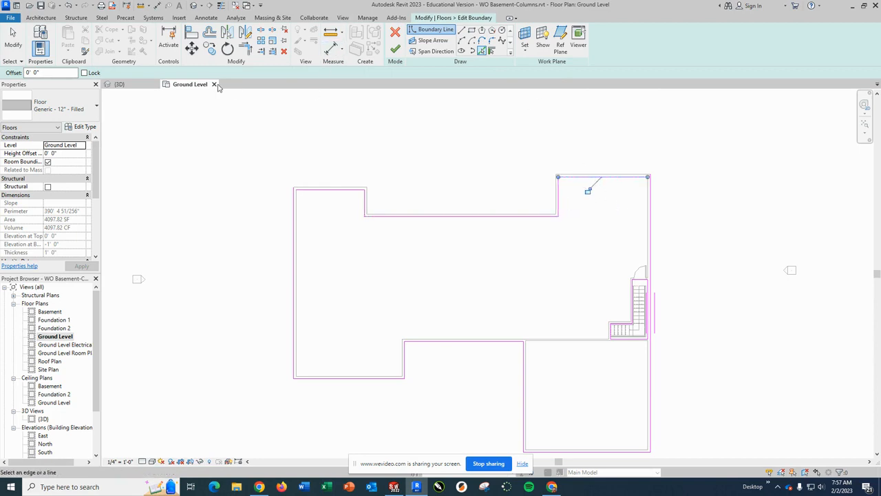
# Trim the new rear floor boundary lines to the side boundary lines so the floor outline closes at the corners.
pyautogui.click(246, 48)
pyautogui.scroll(-1, 297, 200)
pyautogui.scroll(4, 297, 201)
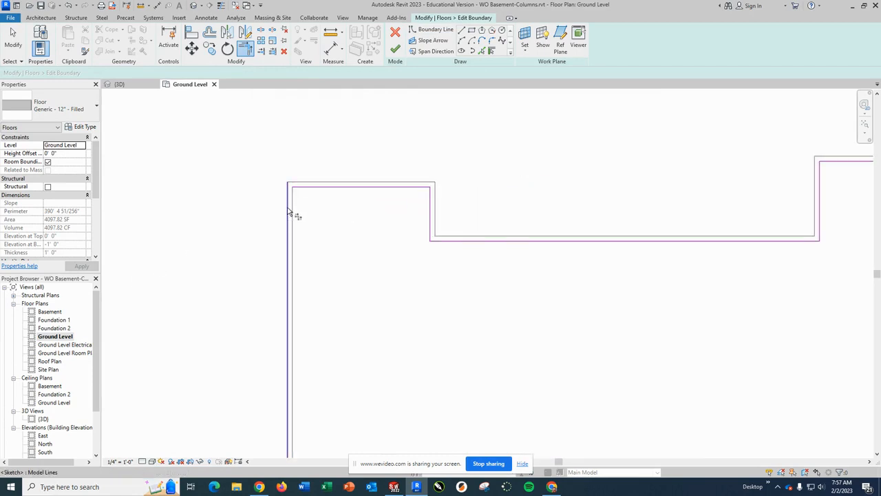
pyautogui.scroll(-4, 422, 253)
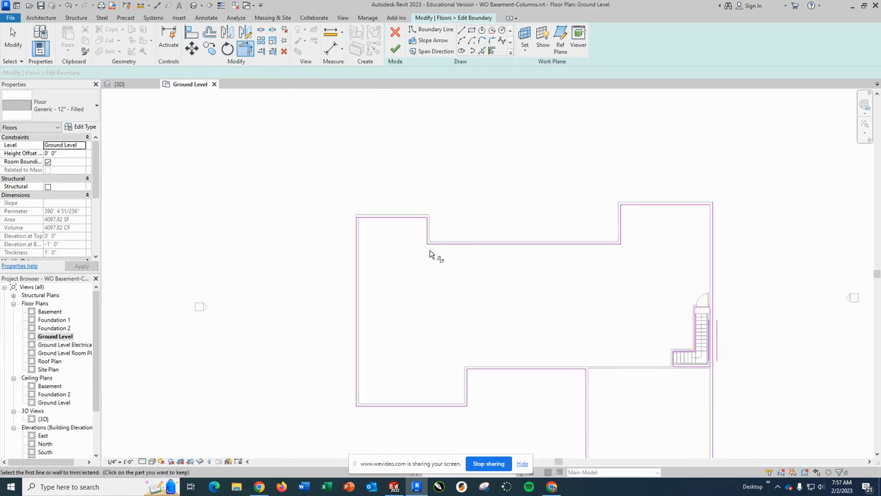
pyautogui.scroll(4, 679, 203)
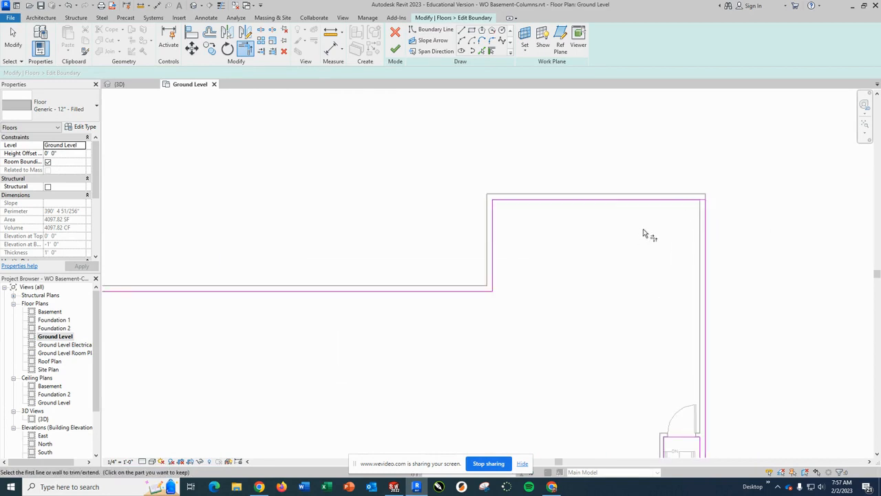
pyautogui.scroll(-2, 640, 231)
pyautogui.scroll(-1, 641, 229)
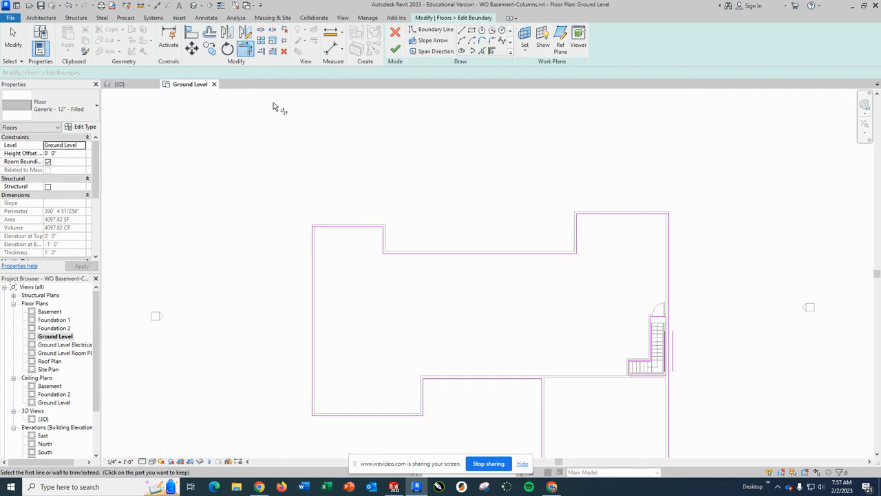
# Finish the floor boundary edit, unjoin the conflicting wall and floor elements, and return to the 3D view with nothing selected.
pyautogui.click(394, 49)
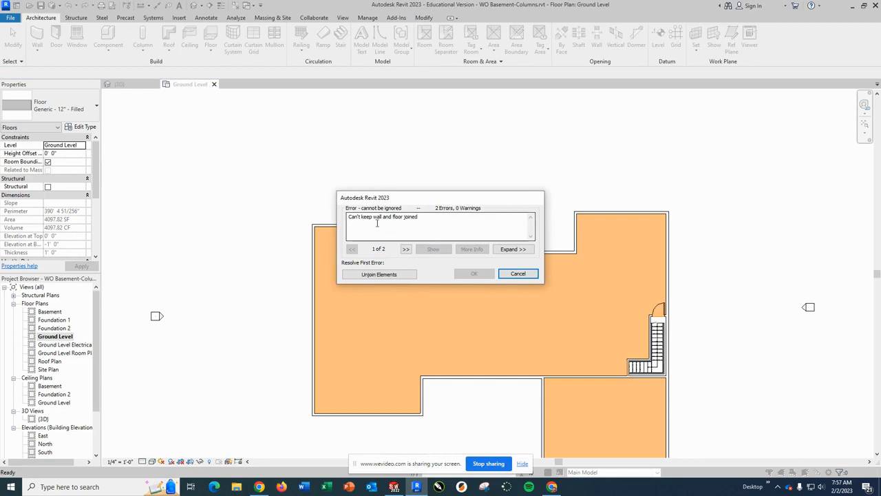
pyautogui.click(380, 275)
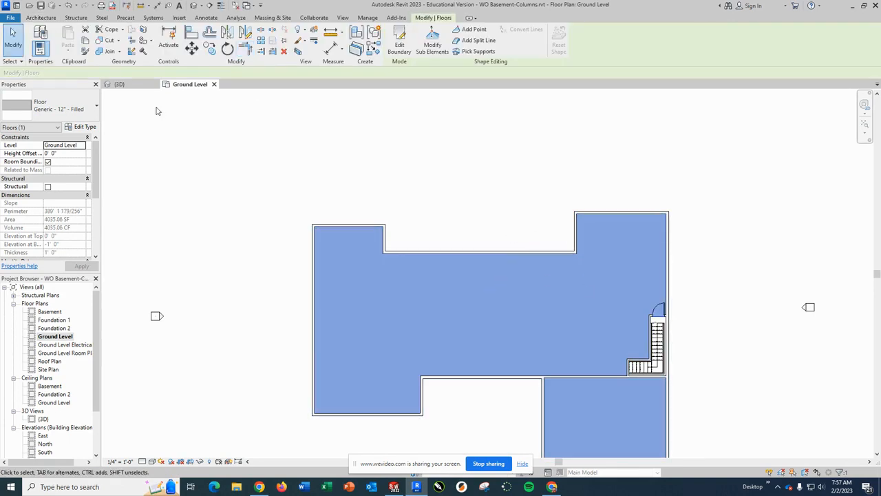
pyautogui.click(133, 84)
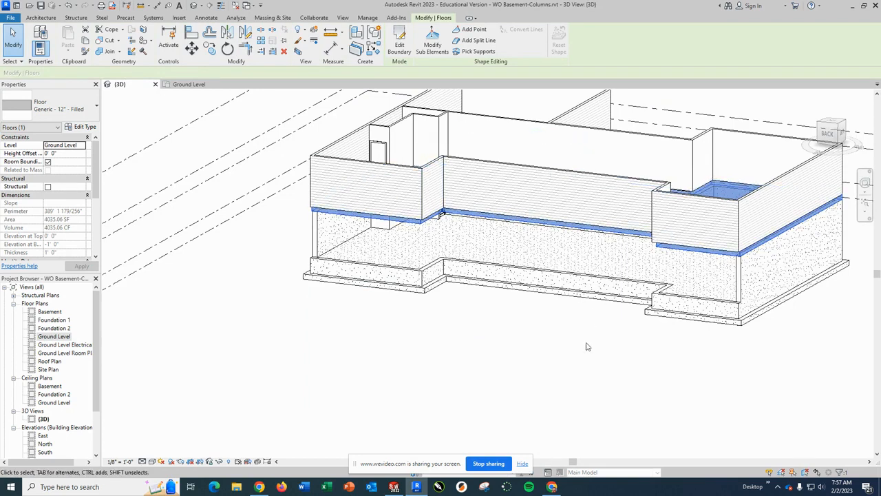
pyautogui.press('Escape')
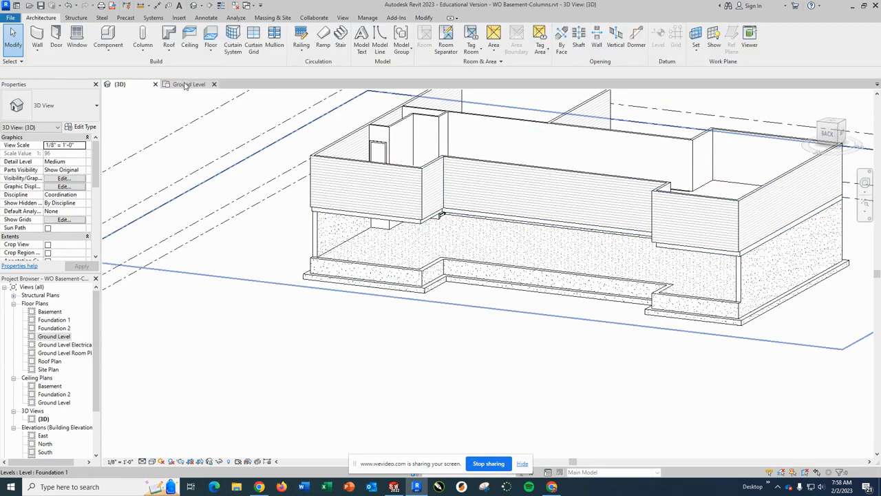
# Select the five rear exterior wood-siding walls in the Ground Level plan and set their top constraint to Up to level: Roof.
pyautogui.click(186, 84)
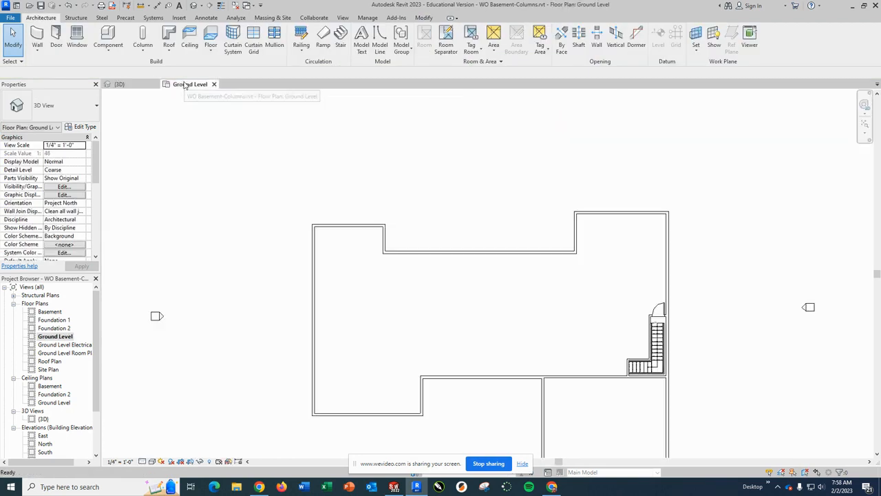
pyautogui.click(355, 226)
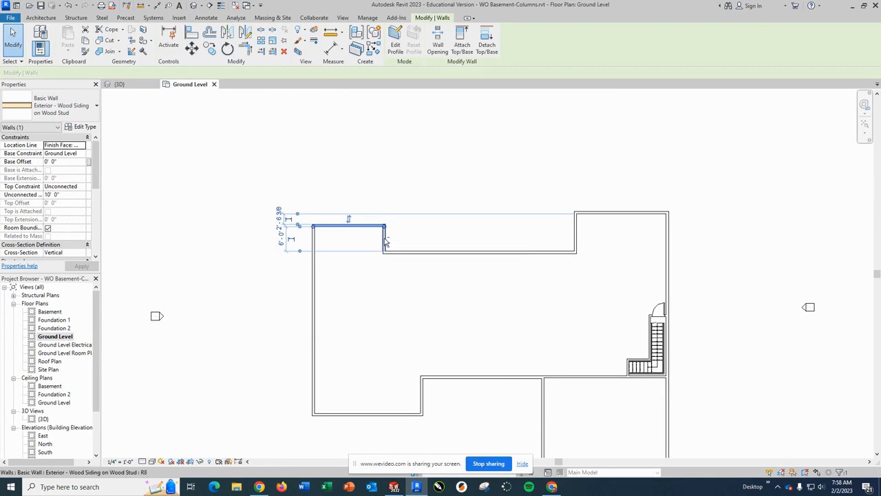
pyautogui.keyDown('ctrl'); pyautogui.click(418, 253); pyautogui.keyUp('ctrl')
pyautogui.keyDown('ctrl'); pyautogui.click(384, 242); pyautogui.keyUp('ctrl')
pyautogui.keyDown('ctrl'); pyautogui.click(577, 238); pyautogui.keyUp('ctrl')
pyautogui.keyDown('ctrl'); pyautogui.click(610, 215); pyautogui.keyUp('ctrl')
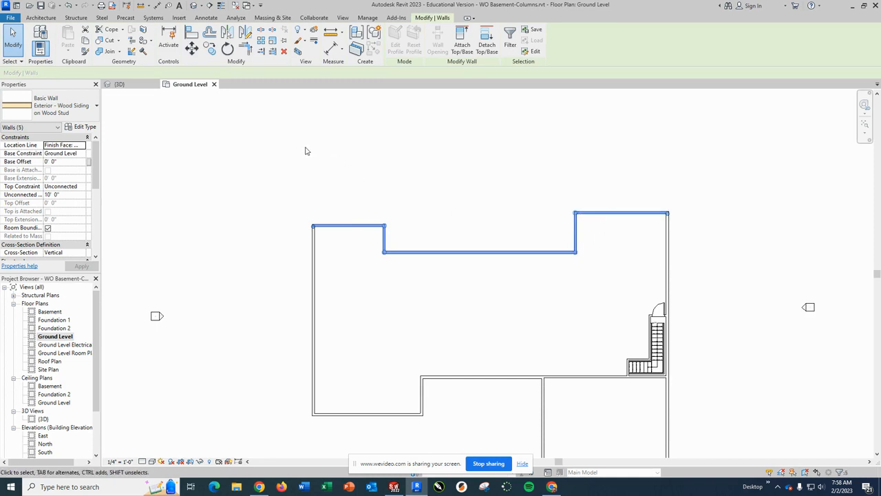
pyautogui.click(119, 84)
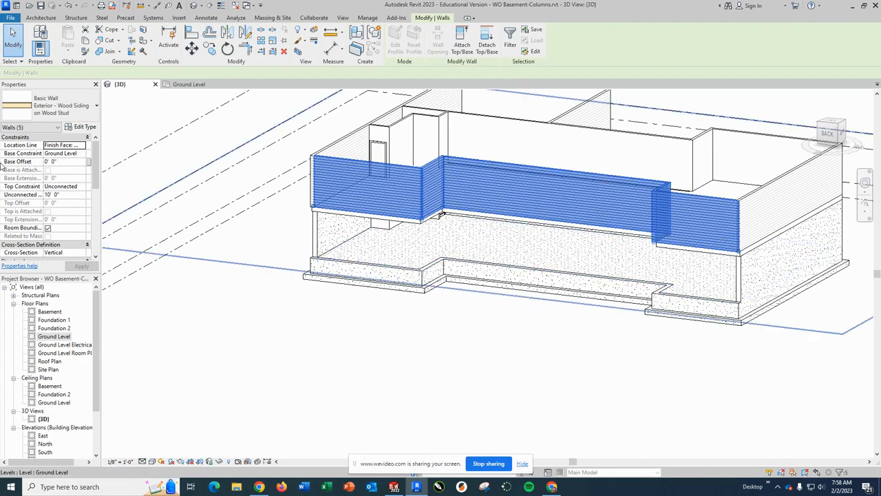
pyautogui.click(83, 189)
pyautogui.click(81, 186)
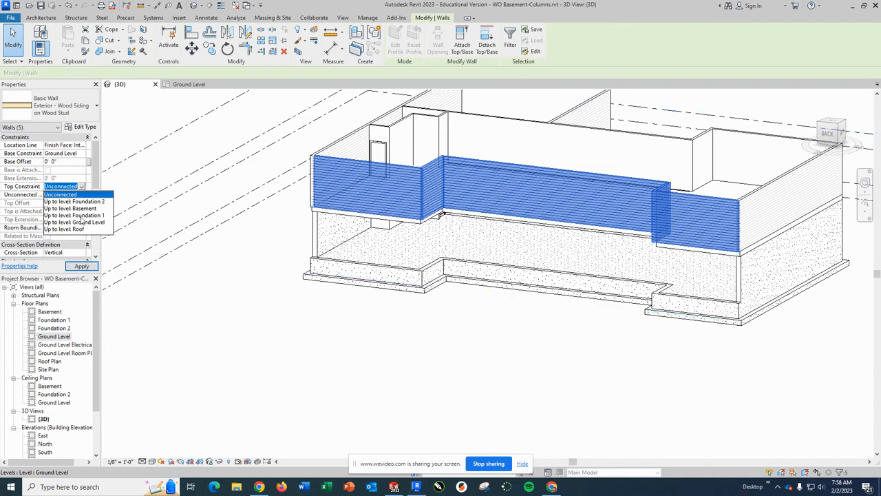
pyautogui.click(75, 229)
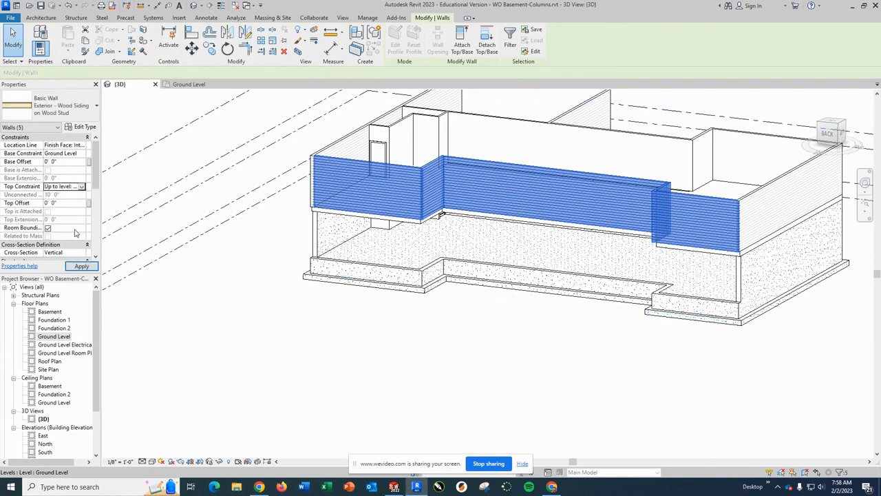
pyautogui.click(80, 266)
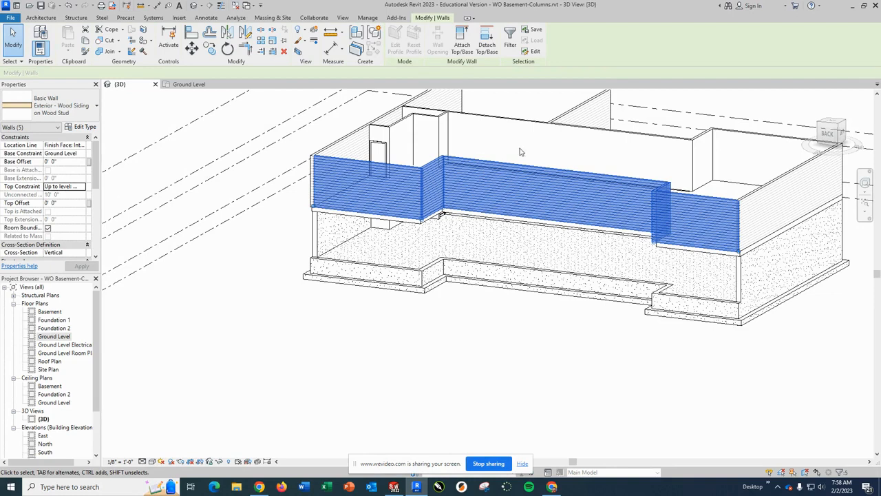
# Set the base constraint of the five selected rear walls to Basement, apply it and clear the selection.
pyautogui.click(81, 154)
pyautogui.click(82, 153)
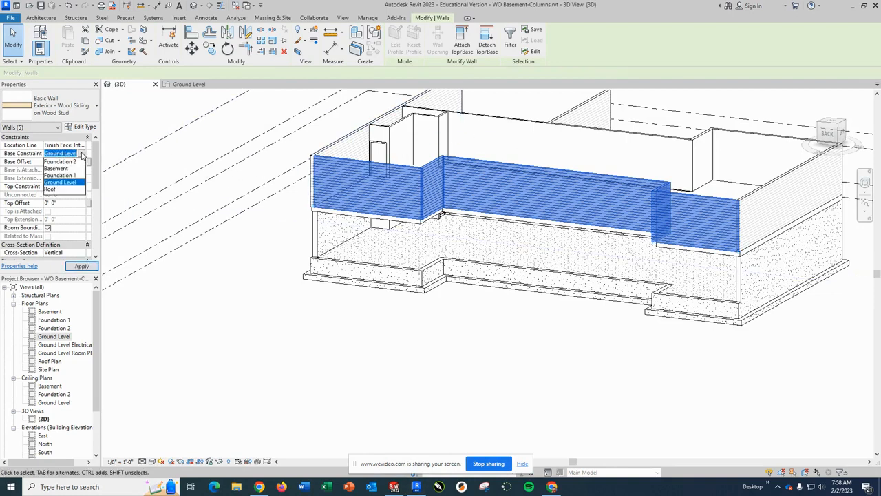
pyautogui.click(60, 168)
pyautogui.click(81, 265)
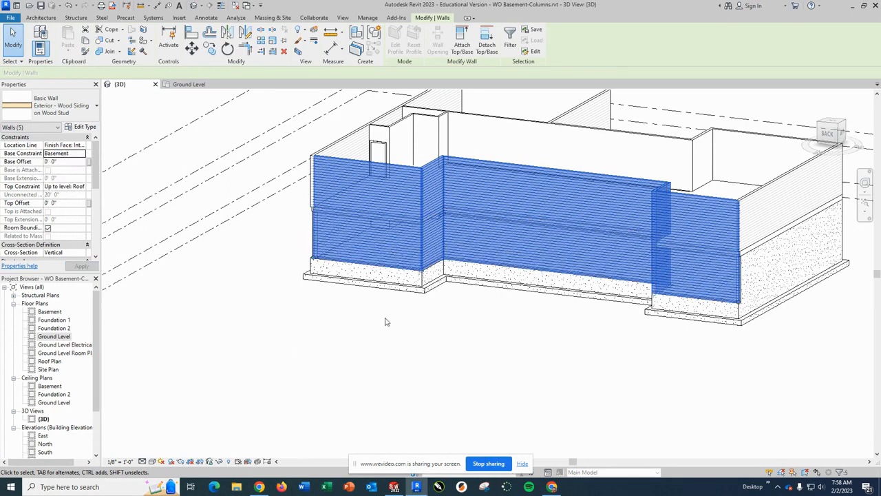
pyautogui.click(348, 341)
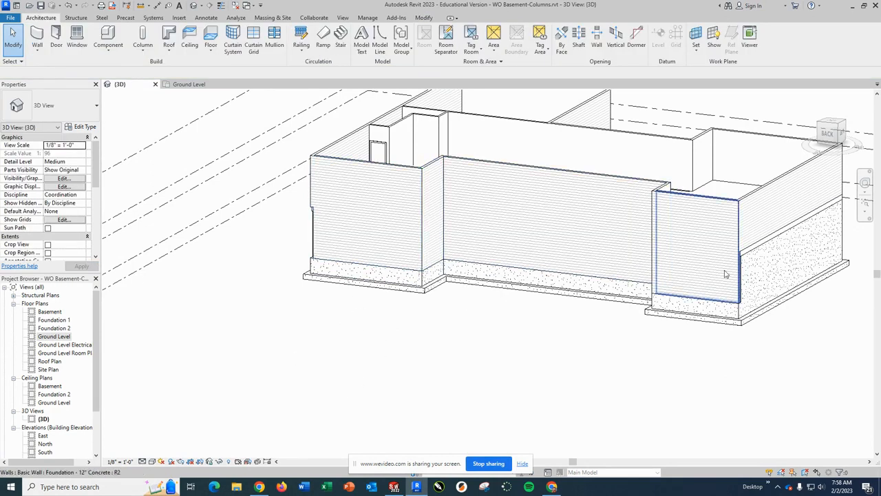
# Examine the extended rear walls in 3D, especially where they meet the side foundation walls at the corners.
pyautogui.keyDown('shift'); pyautogui.moveTo(473, 340); pyautogui.dragTo(639, 329, button='middle'); pyautogui.keyUp('shift')
pyautogui.scroll(6, 455, 296)
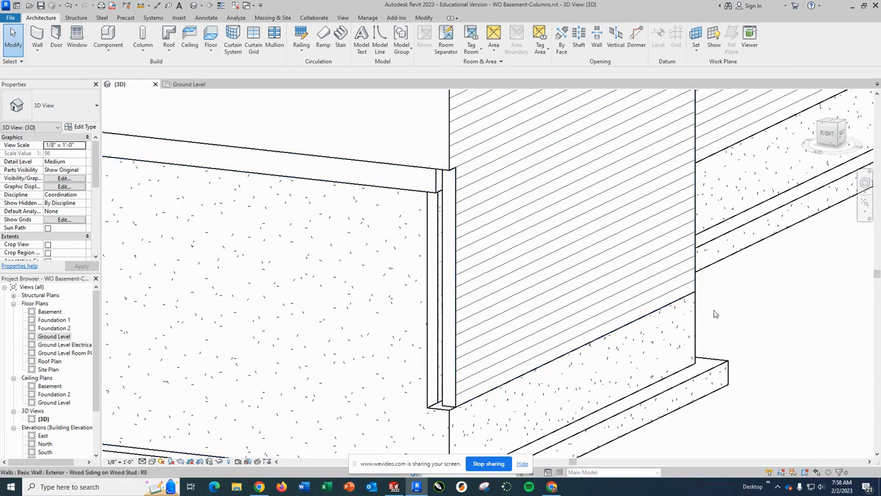
pyautogui.scroll(-8, 750, 300)
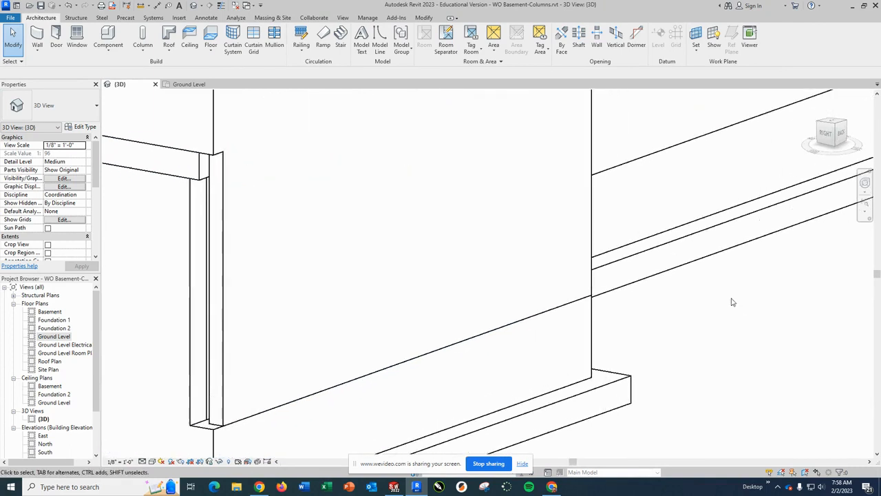
pyautogui.scroll(-5, 735, 290)
pyautogui.keyDown('shift'); pyautogui.moveTo(735, 290); pyautogui.dragTo(704, 300, button='middle'); pyautogui.keyUp('shift')
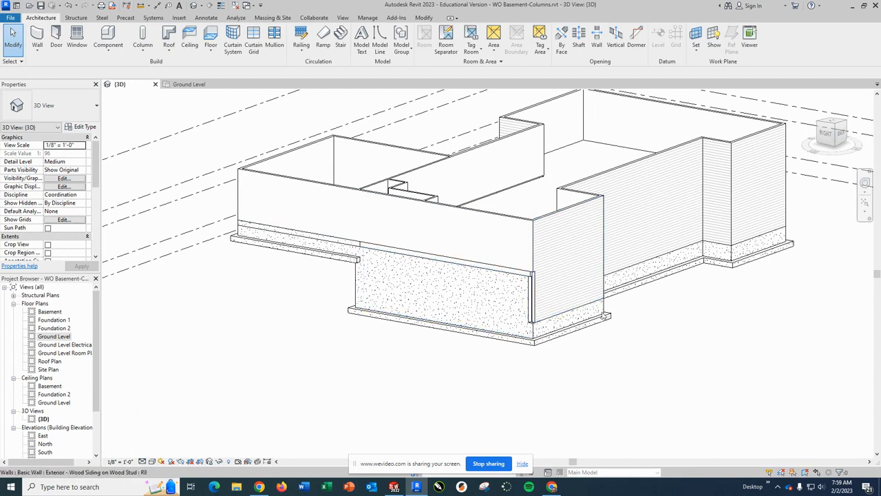
pyautogui.keyDown('shift'); pyautogui.moveTo(733, 344); pyautogui.dragTo(464, 346, button='middle'); pyautogui.keyUp('shift')
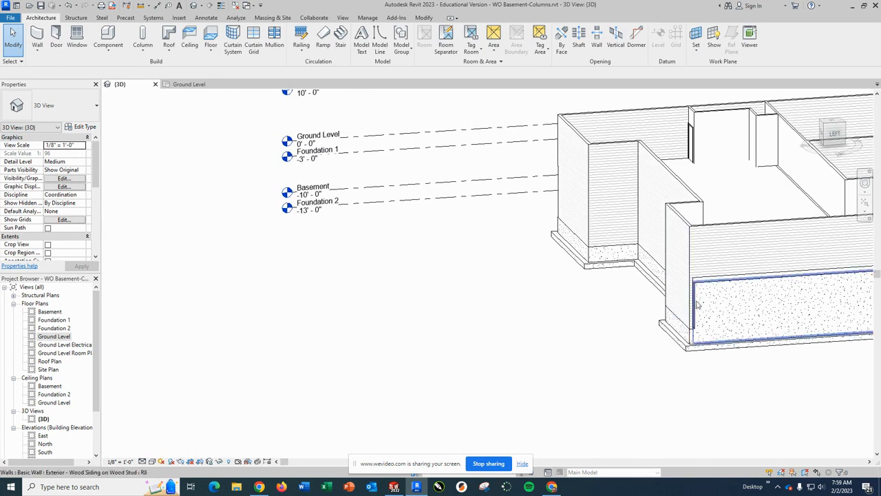
pyautogui.keyDown('shift'); pyautogui.moveTo(598, 333); pyautogui.dragTo(742, 341, button='middle'); pyautogui.keyUp('shift')
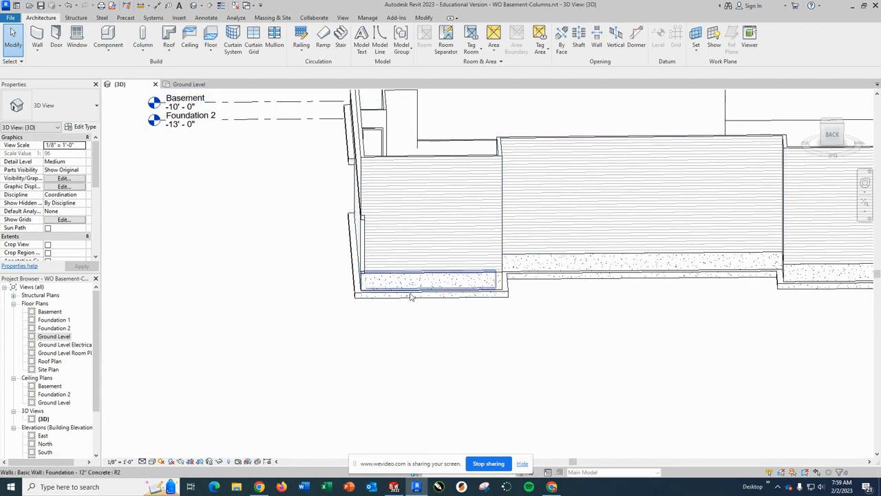
pyautogui.keyDown('shift'); pyautogui.moveTo(659, 326); pyautogui.dragTo(549, 309, button='middle'); pyautogui.keyUp('shift')
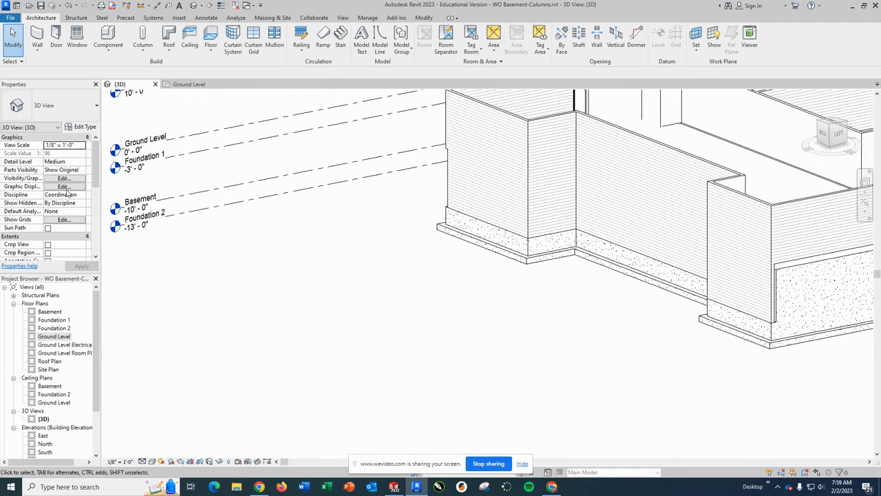
# Open the Foundation 2 floor plan and enable the Lines model category in its visibility/graphic overrides.
pyautogui.doubleClick(53, 329)
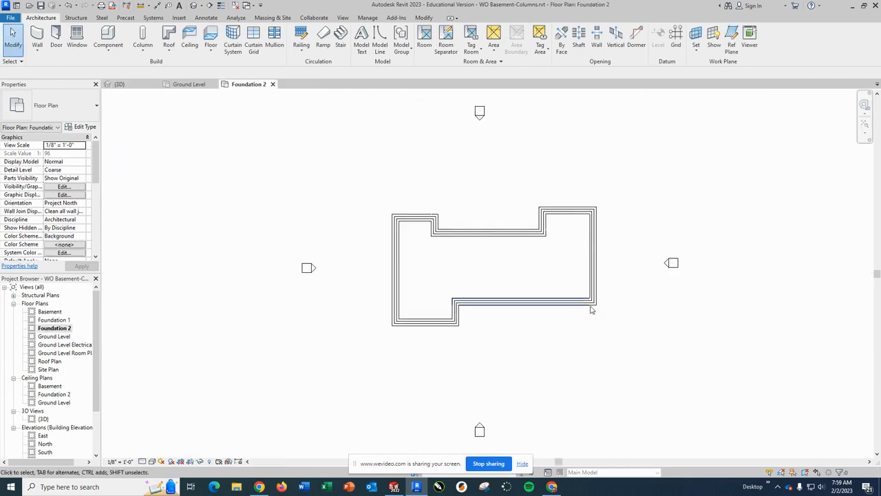
pyautogui.scroll(-1, 520, 252)
pyautogui.scroll(4, 519, 254)
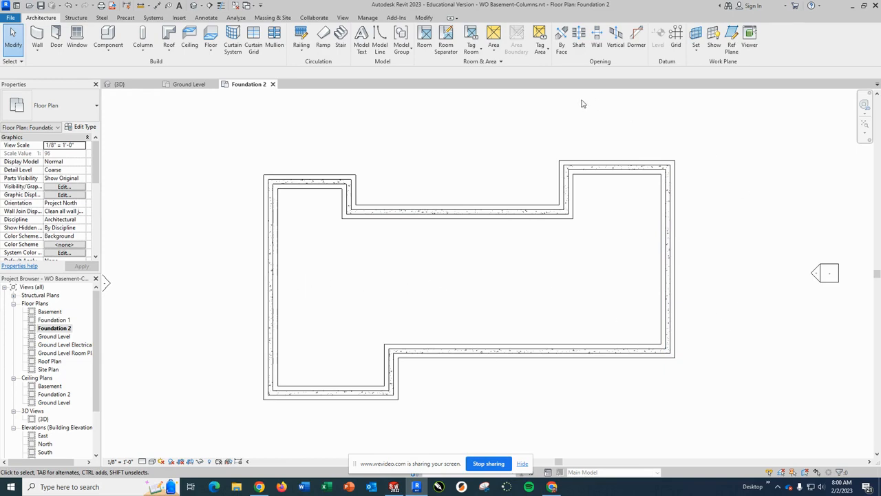
pyautogui.click(63, 187)
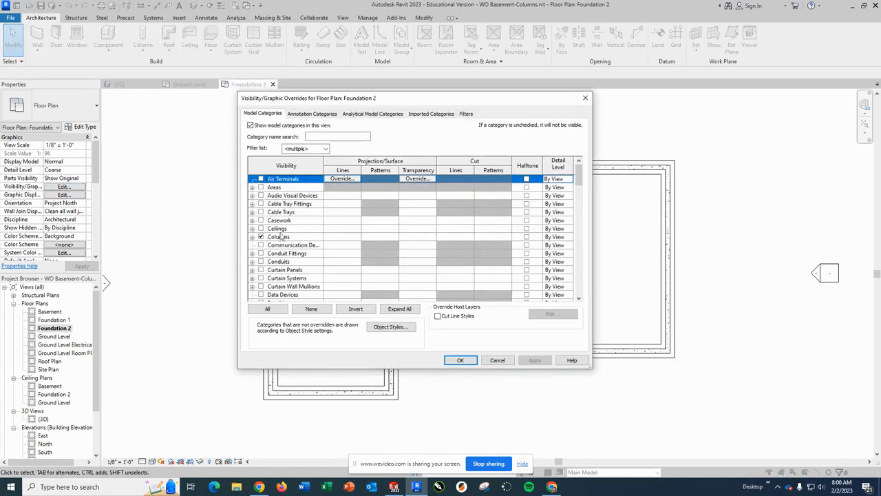
pyautogui.scroll(-4, 283, 230)
pyautogui.scroll(-5, 282, 234)
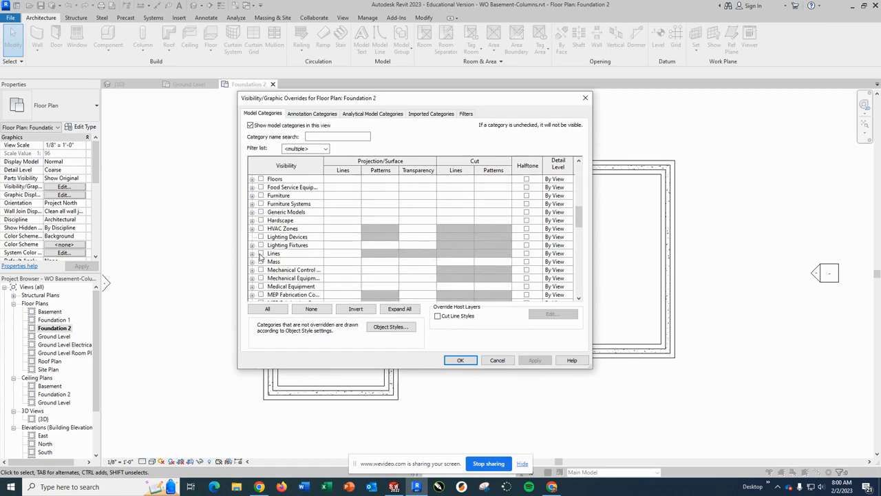
pyautogui.click(260, 254)
pyautogui.click(460, 360)
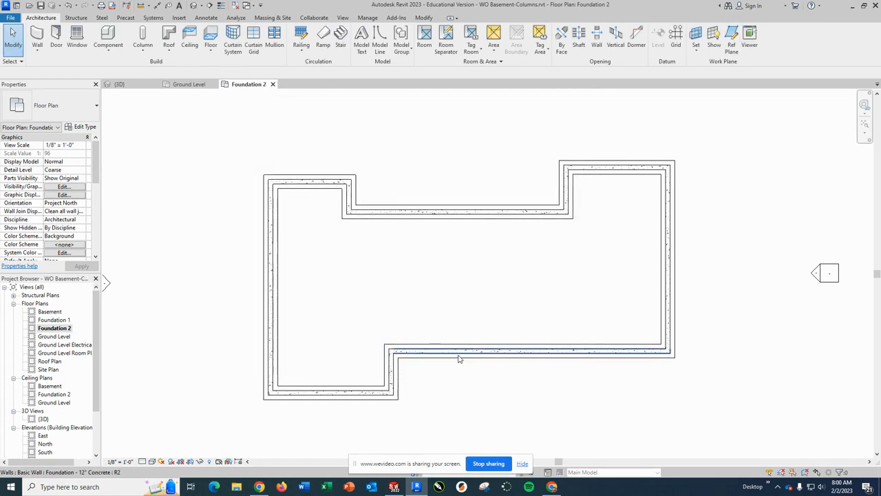
# Draw a horizontal model line about 85' 6" long across the foundation between the two side walls.
pyautogui.click(379, 43)
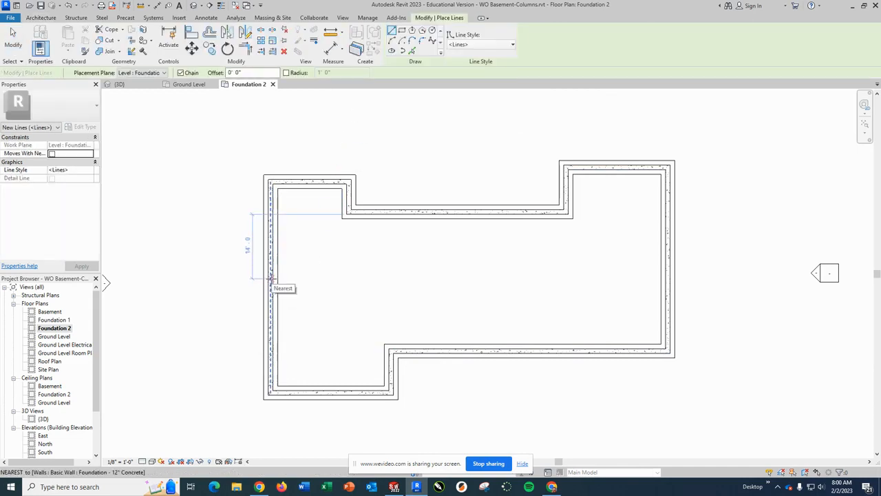
pyautogui.click(271, 279)
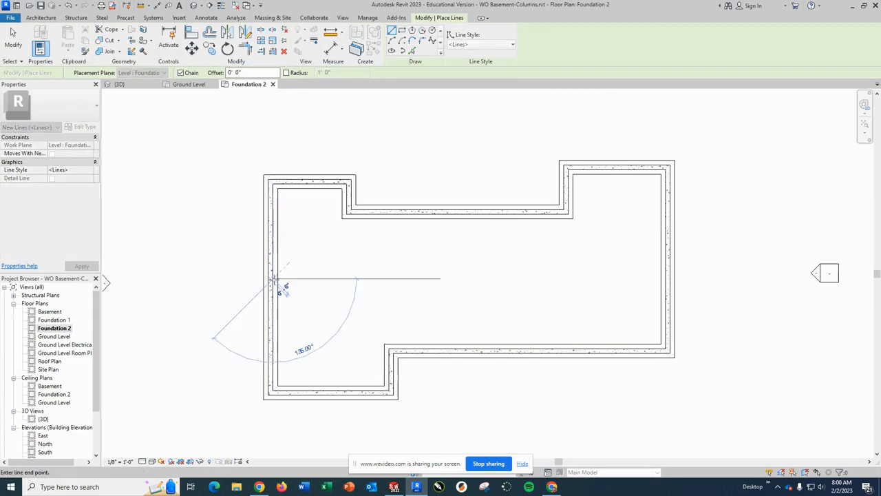
pyautogui.click(665, 278)
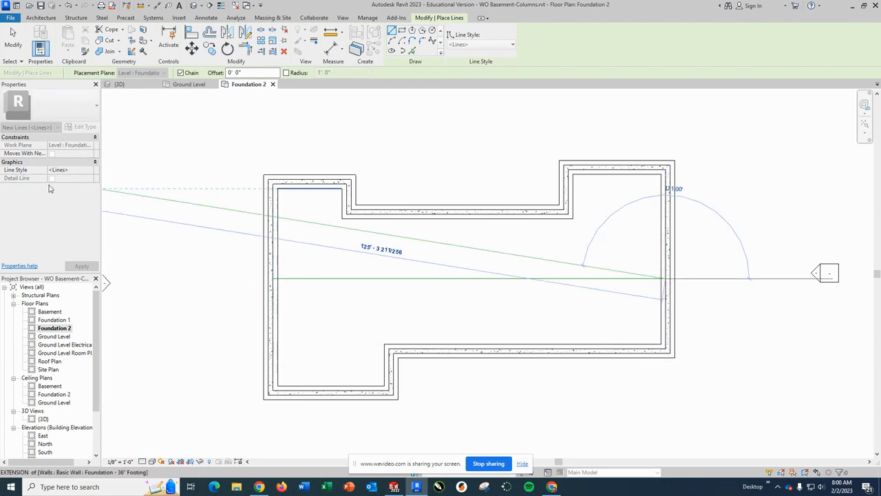
pyautogui.click(26, 48)
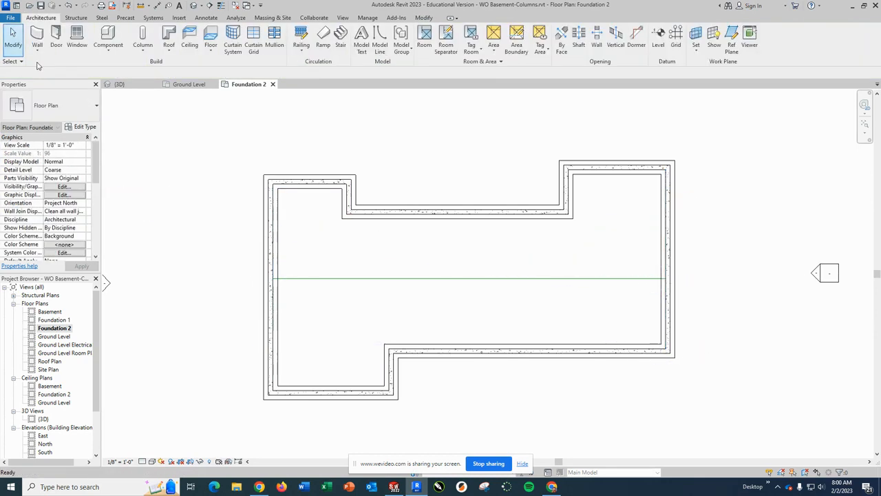
# Centre the horizontal model line between the front and rear foundation walls, setting its distance to the lower footing edge to 13' 7 1/4".
pyautogui.click(443, 279)
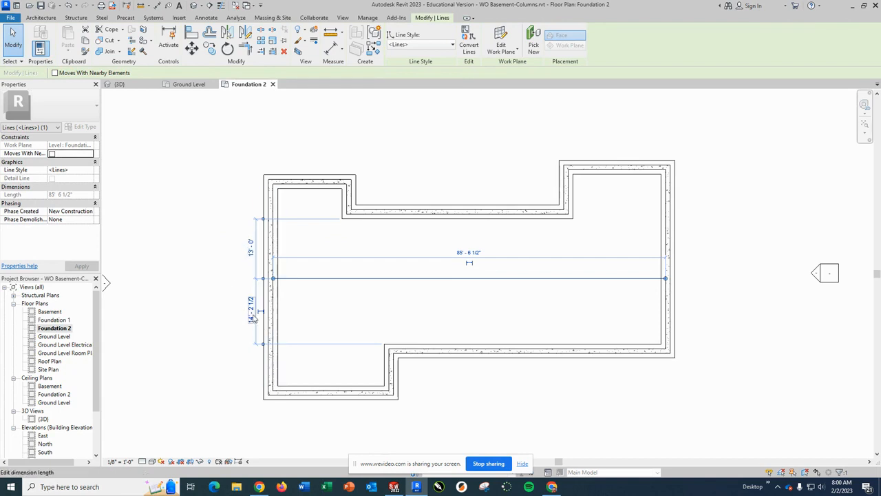
pyautogui.click(251, 252)
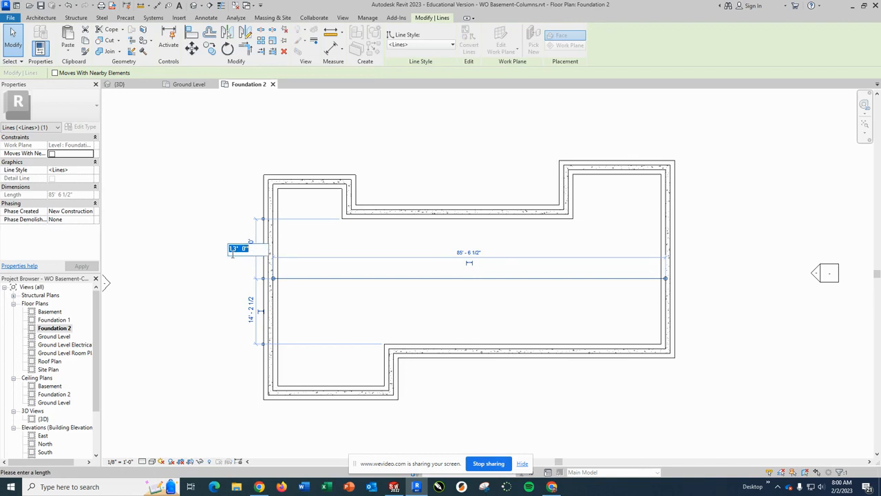
pyautogui.write('13')
pyautogui.press('Return')
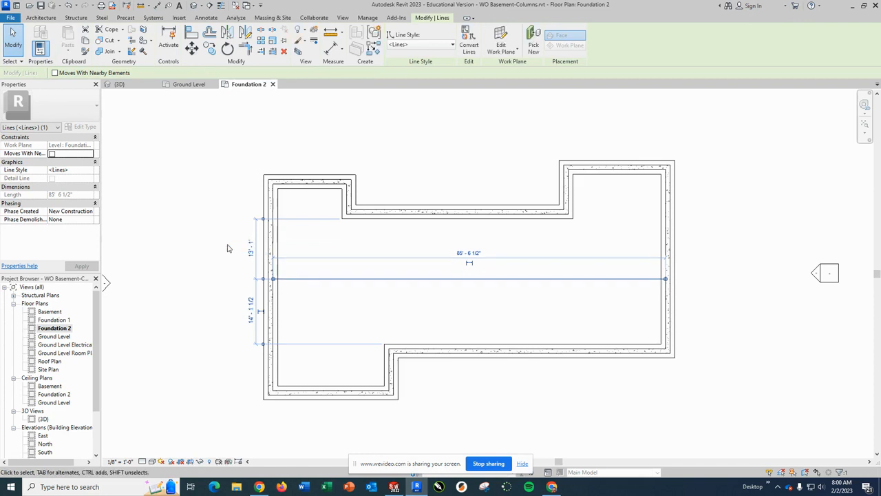
pyautogui.click(251, 312)
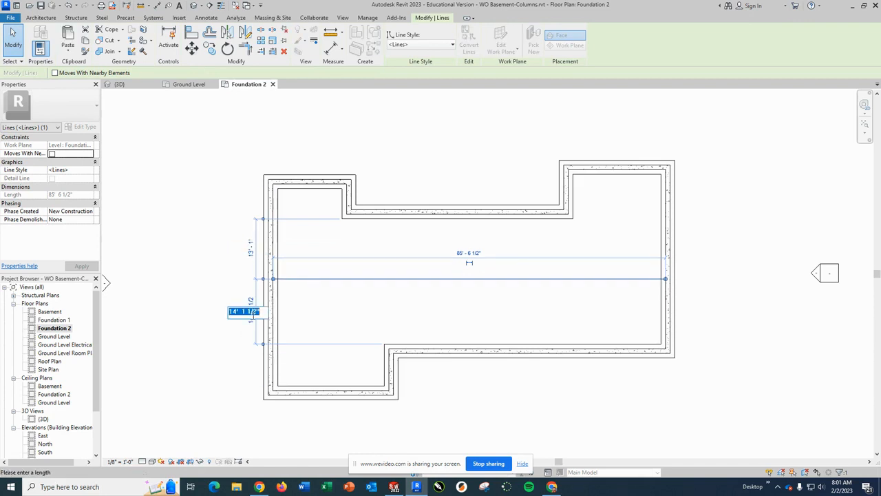
pyautogui.write('13')
pyautogui.write('\' - 6"')
pyautogui.press('Return')
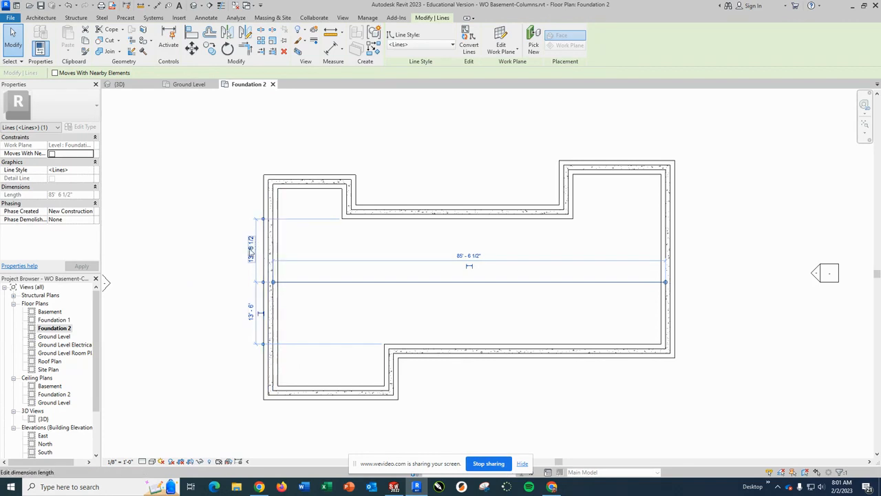
pyautogui.click(251, 311)
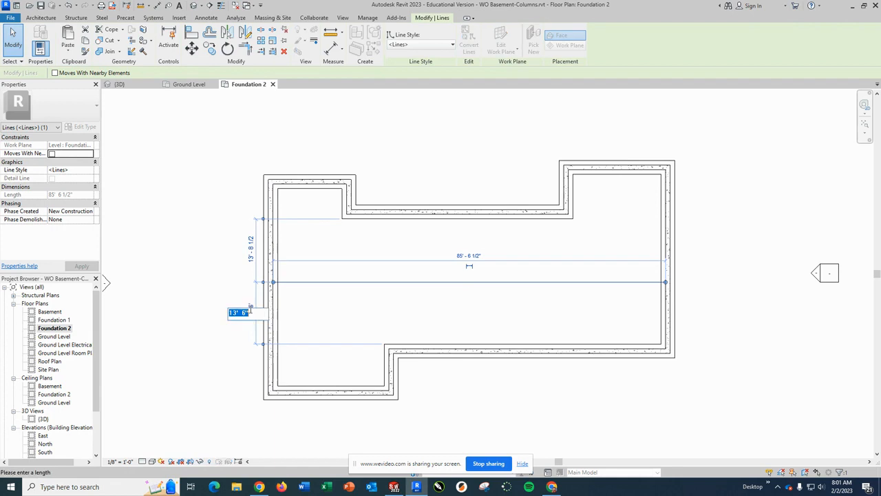
pyautogui.write("13'")
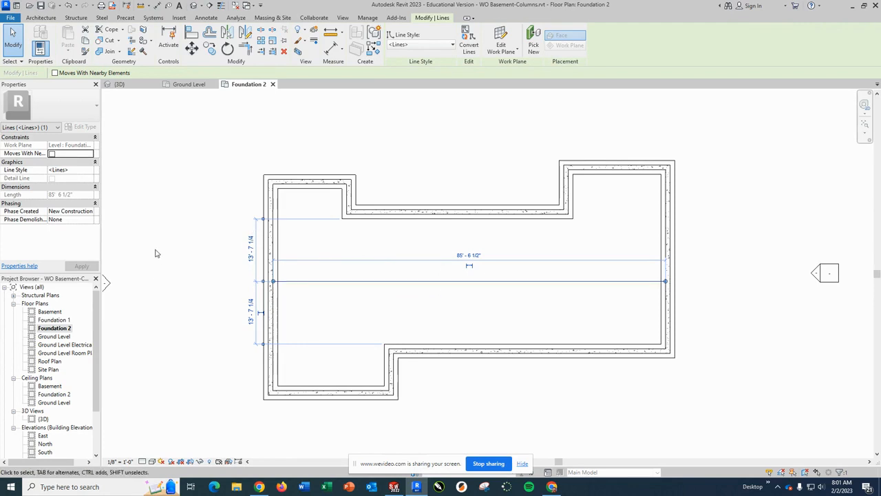
pyautogui.click(218, 246)
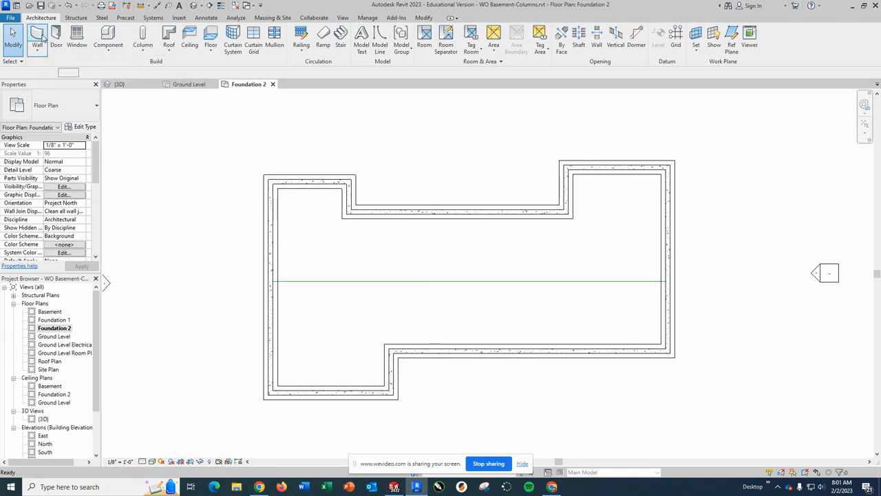
# Draw a 3' long wall of type Foundation - 36" Footing along the model line, forming a square pad near the west end.
pyautogui.click(41, 39)
pyautogui.click(79, 107)
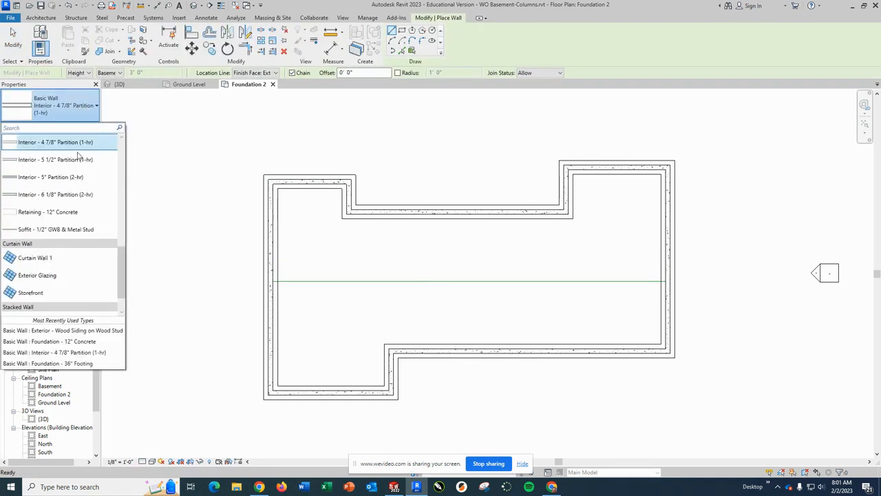
pyautogui.scroll(1, 76, 179)
pyautogui.scroll(3, 54, 176)
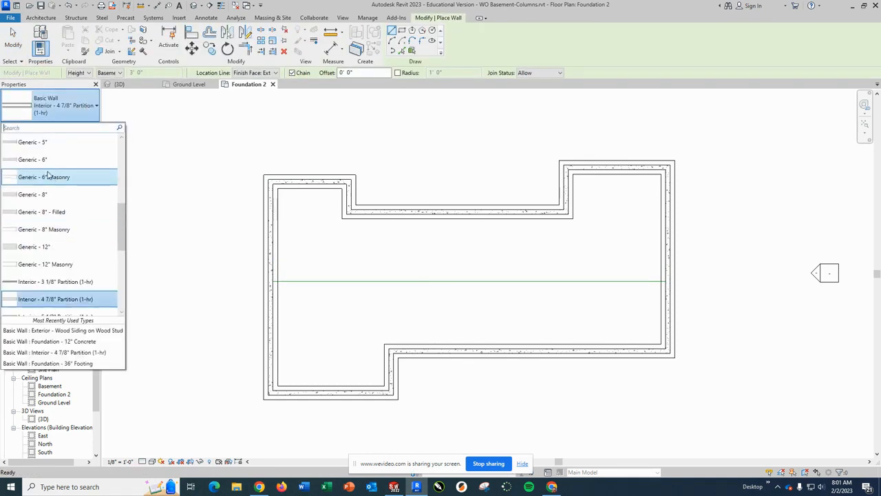
pyautogui.click(54, 166)
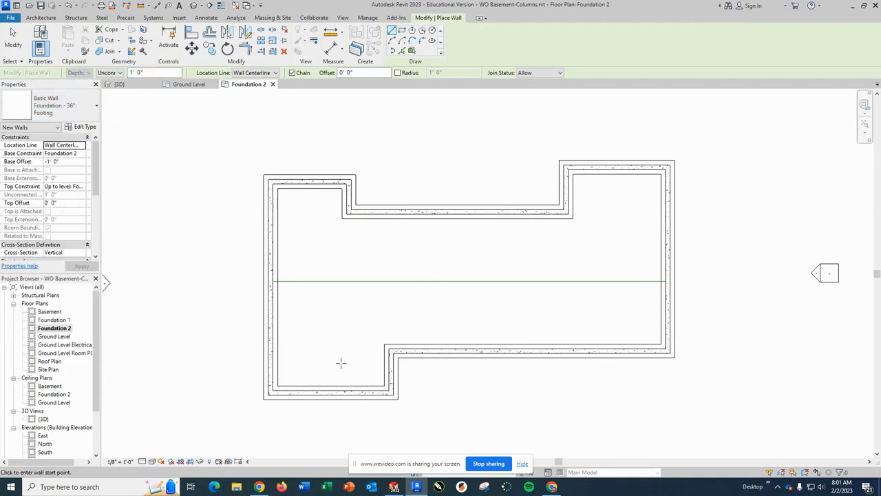
pyautogui.scroll(2, 321, 272)
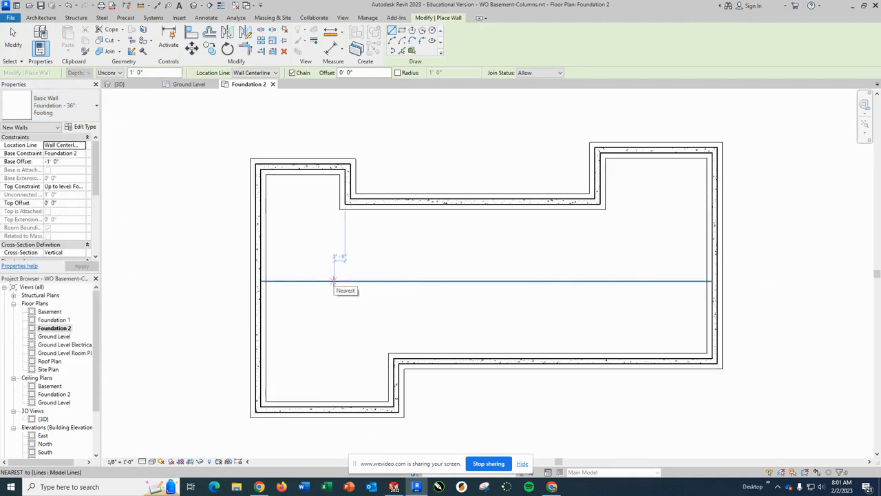
pyautogui.click(336, 280)
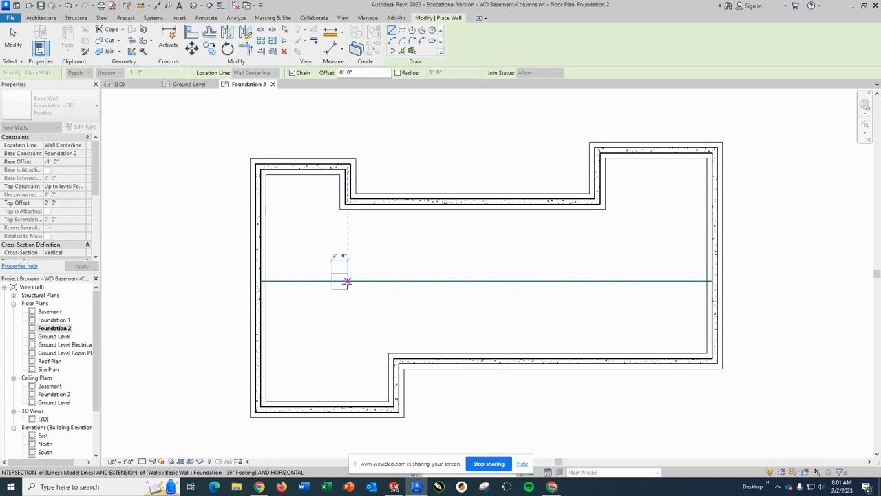
pyautogui.click(13, 37)
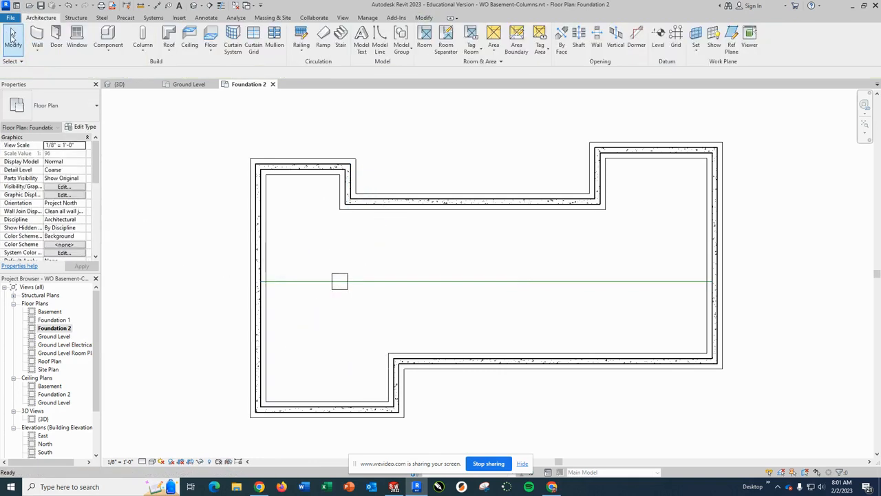
pyautogui.click(340, 279)
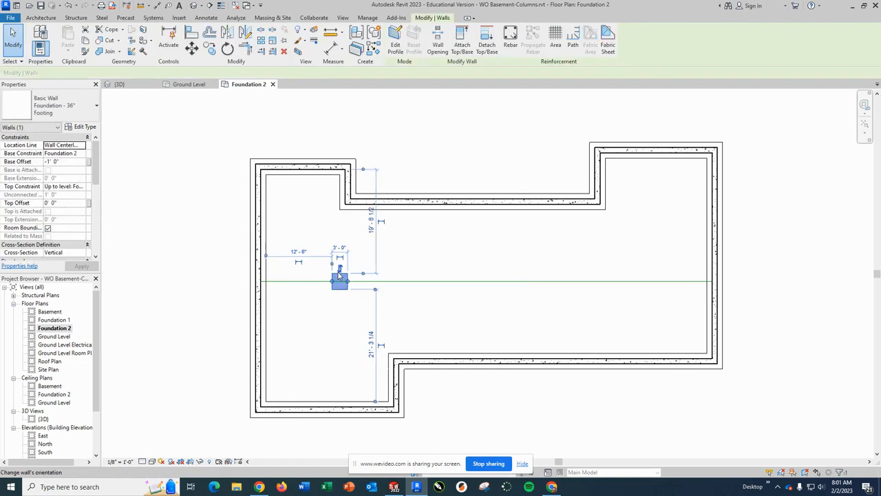
pyautogui.click(298, 253)
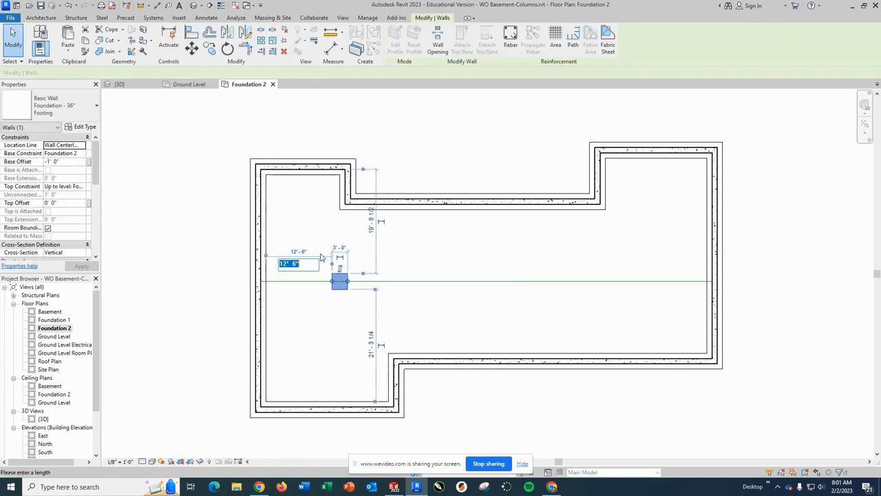
pyautogui.write('10')
pyautogui.press('Escape')
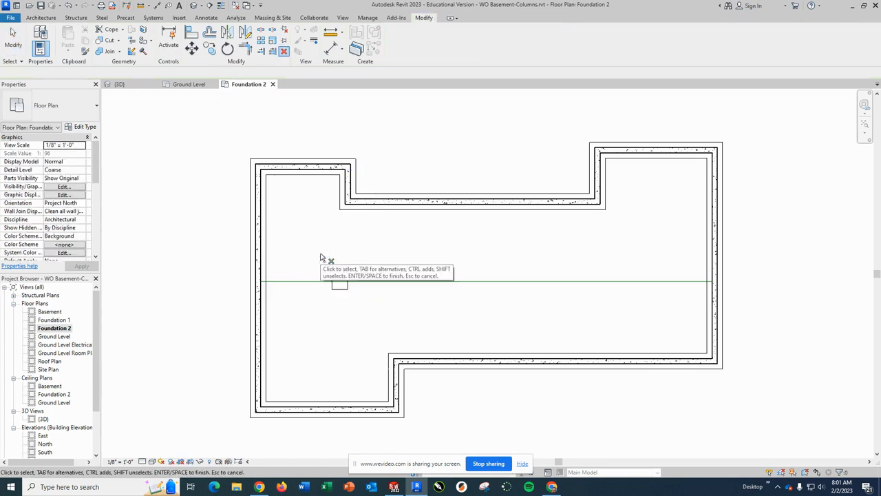
pyautogui.click(339, 281)
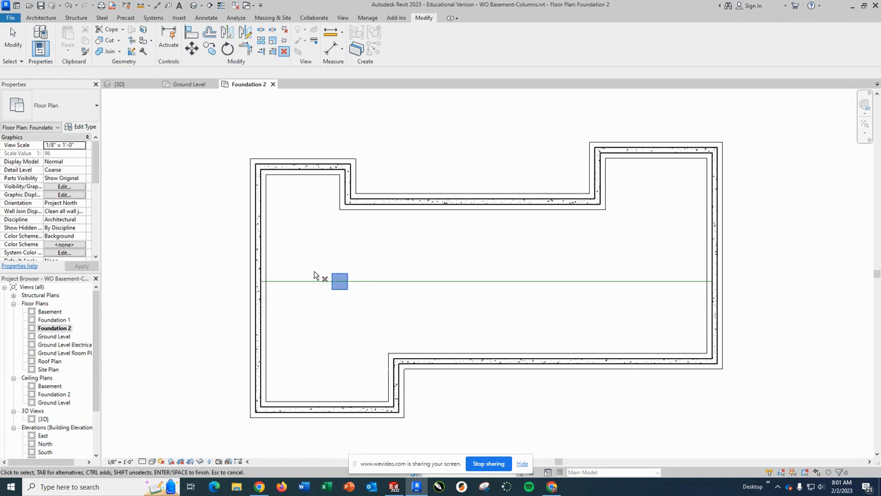
pyautogui.click(216, 239)
pyautogui.press('Escape')
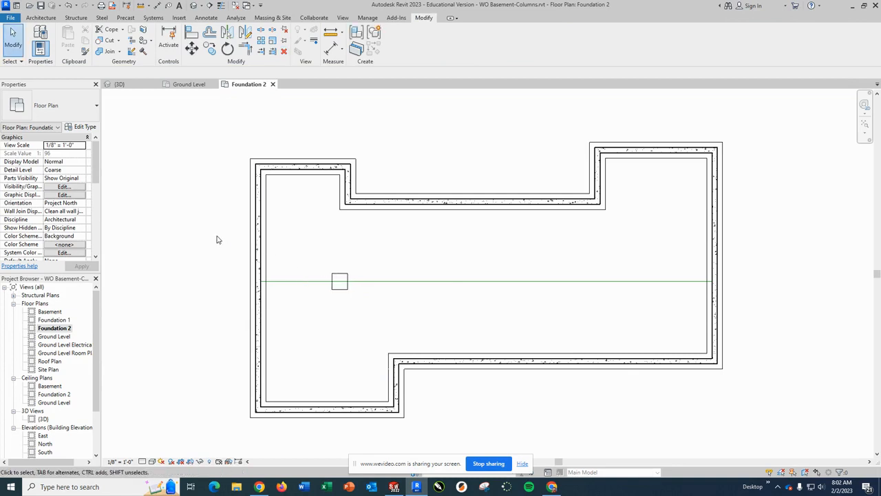
# Set the square footing pad's distance from the west wall's inner footing edge to 11' 0" and clear the selection.
pyautogui.click(345, 276)
pyautogui.click(297, 252)
pyautogui.write('11')
pyautogui.press('Return')
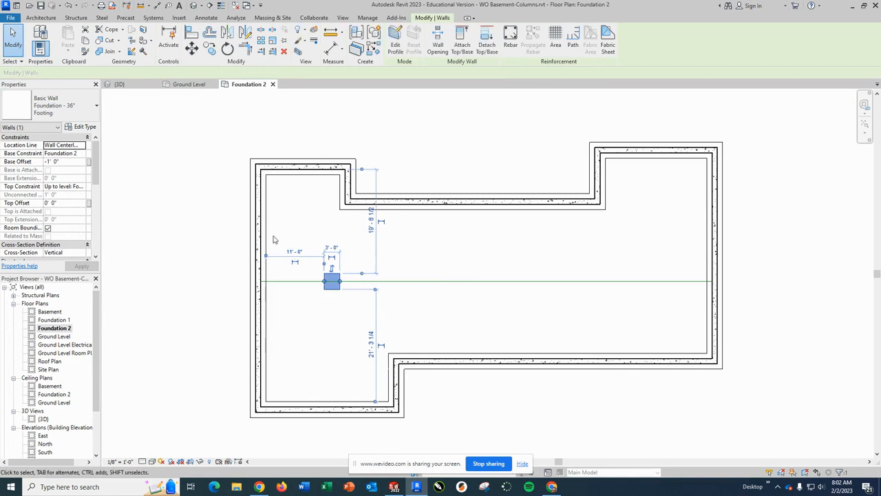
pyautogui.click(157, 151)
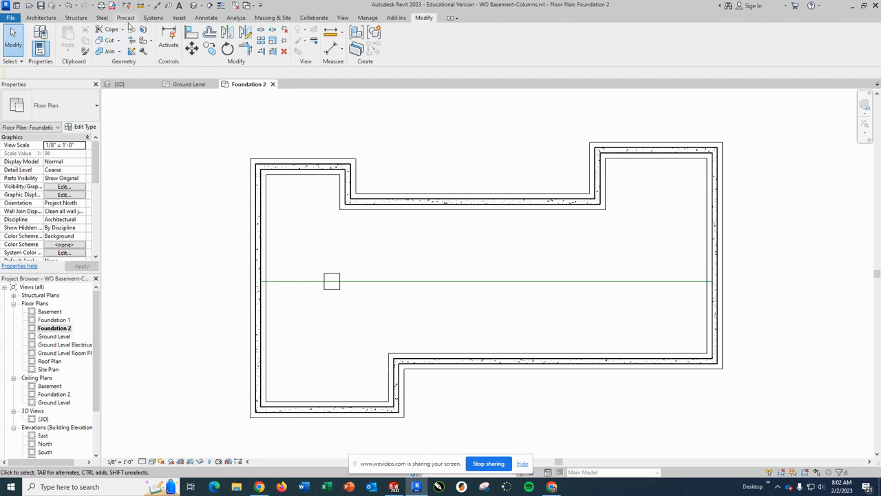
# Start an architectural column and load the Round Column.rfa family from the Columns library folder.
pyautogui.click(41, 17)
pyautogui.click(148, 56)
pyautogui.click(160, 83)
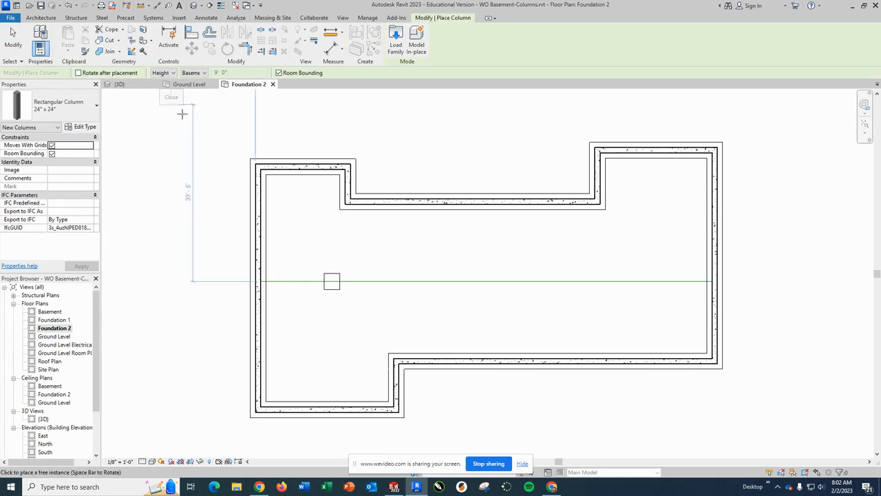
pyautogui.click(397, 46)
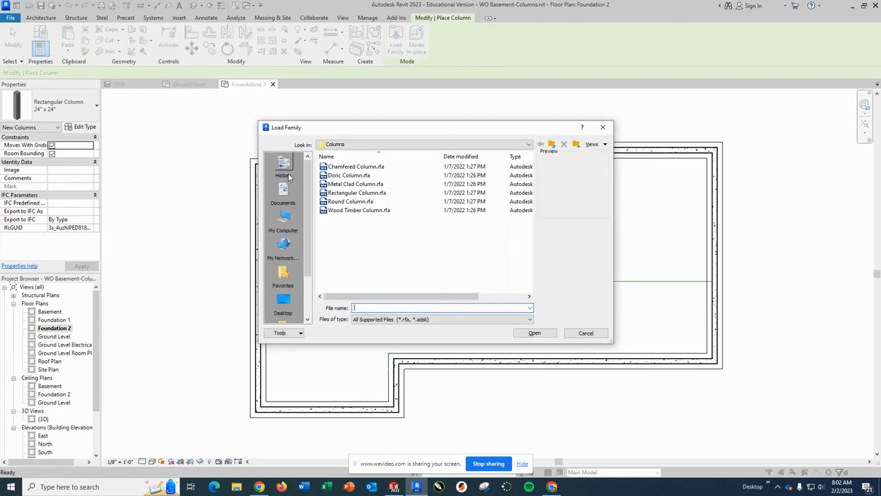
pyautogui.click(552, 144)
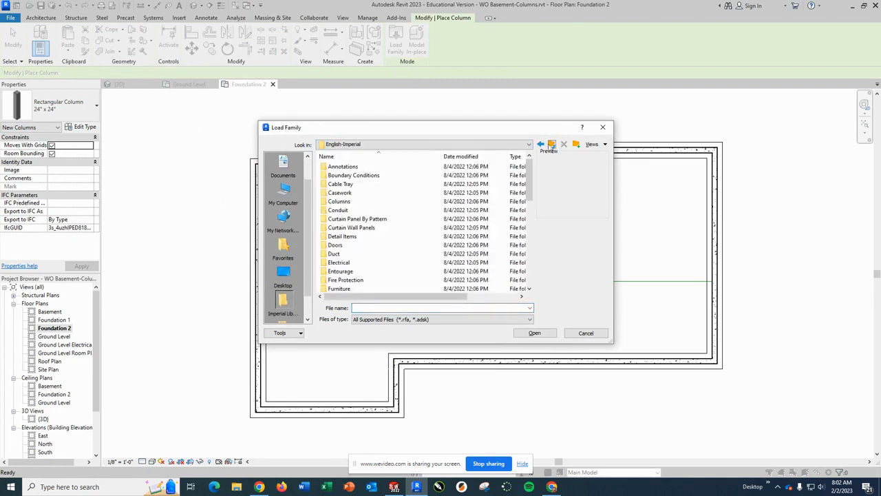
pyautogui.doubleClick(348, 202)
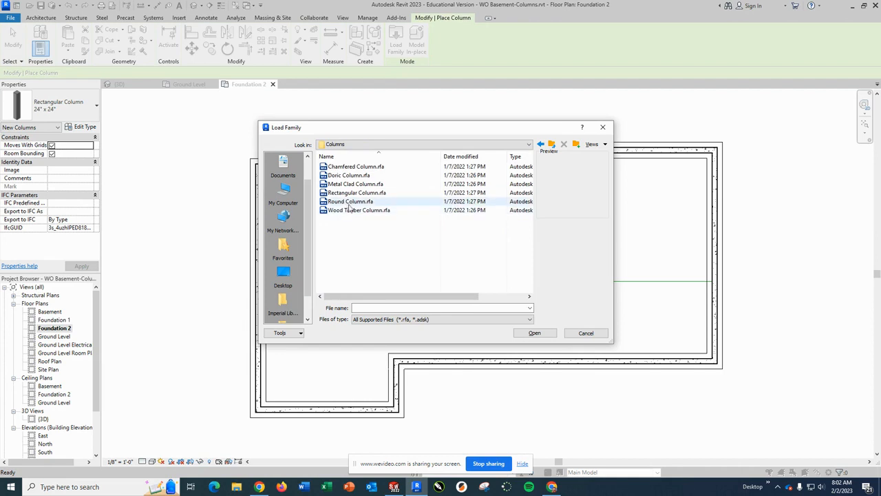
pyautogui.click(351, 202)
pyautogui.click(541, 332)
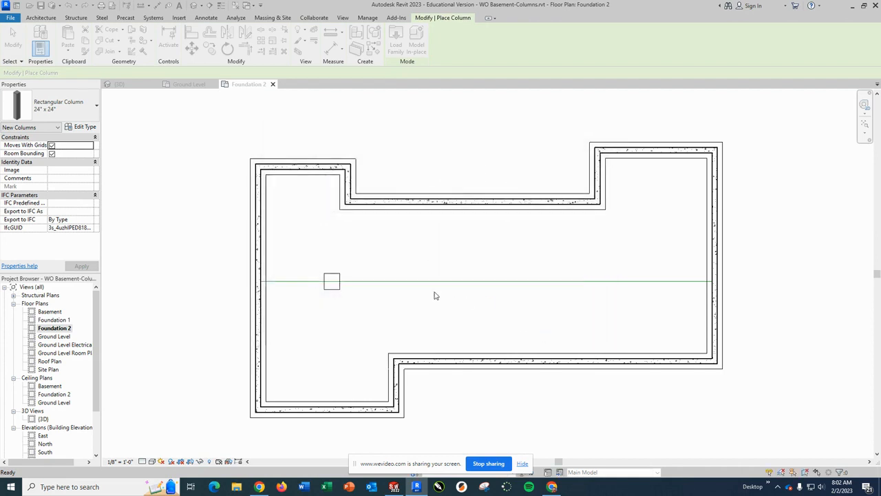
# Place a 06" Diameter Round Column at the centre of the square footing pad and end column placement.
pyautogui.click(331, 281)
pyautogui.scroll(1, 331, 281)
pyautogui.scroll(-2, 331, 281)
pyautogui.scroll(5, 332, 280)
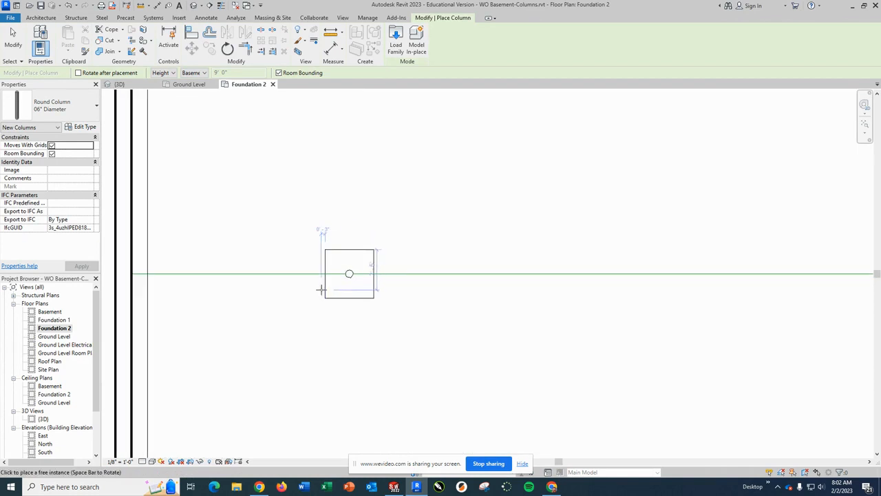
pyautogui.click(13, 39)
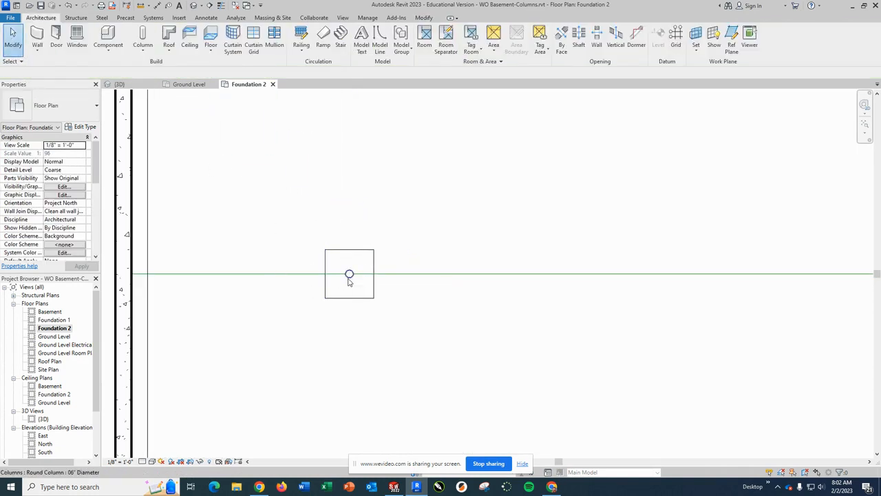
# Set the round column's top level to Ground Level.
pyautogui.click(349, 279)
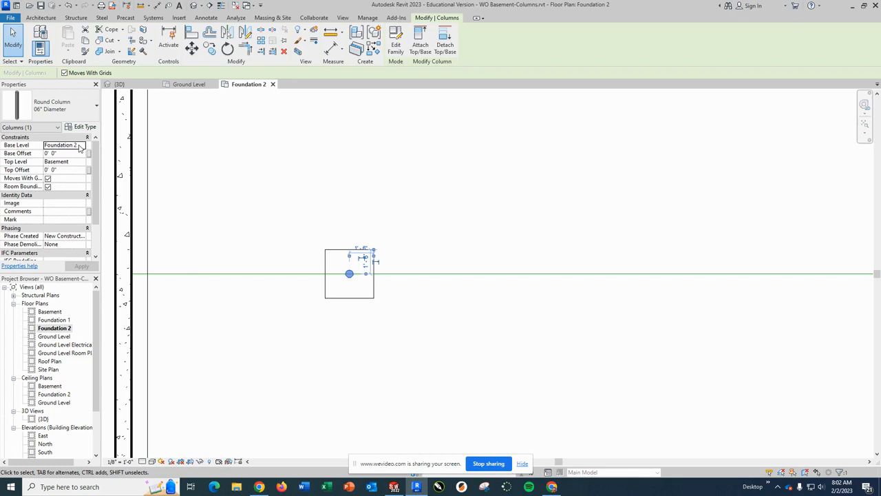
pyautogui.click(69, 163)
pyautogui.click(81, 162)
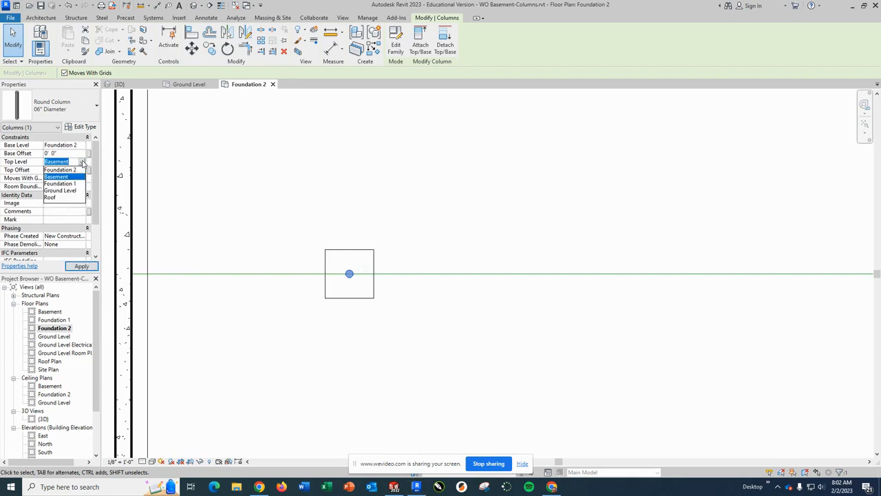
pyautogui.click(62, 190)
# Set the round column's top offset to -0' 6".
pyautogui.click(62, 170)
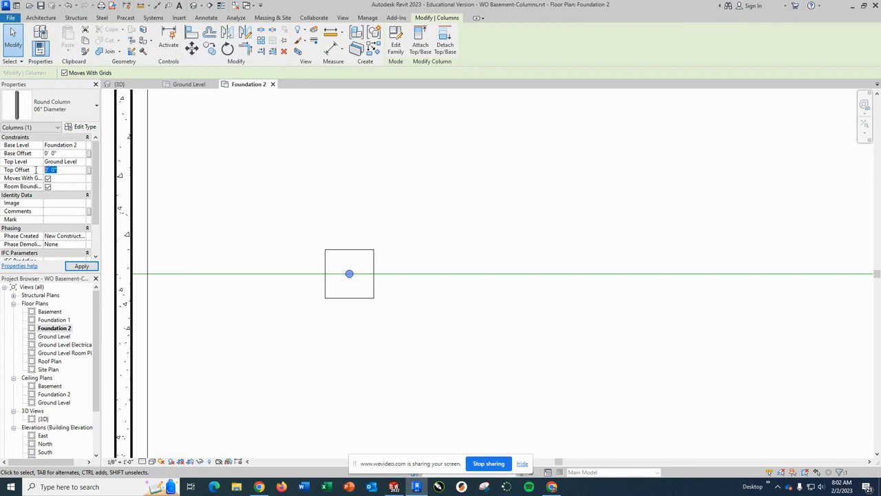
pyautogui.moveTo(36, 169); pyautogui.dragTo(1, 170)
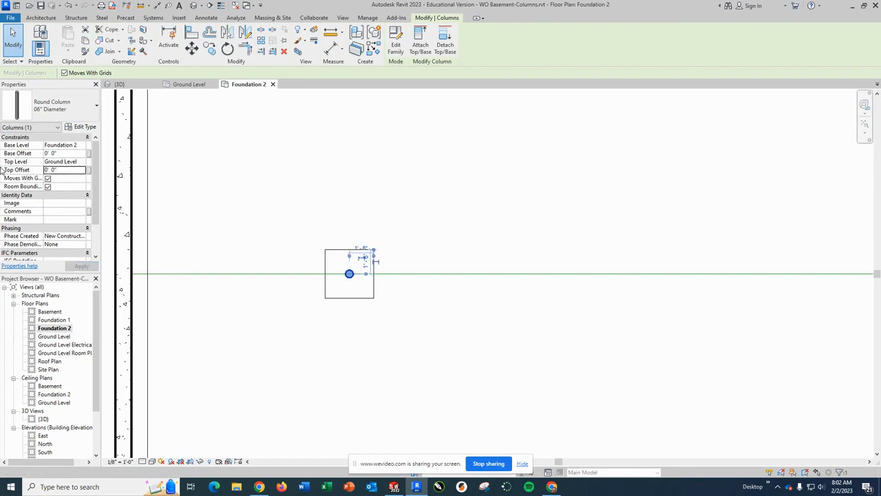
pyautogui.press('Escape')
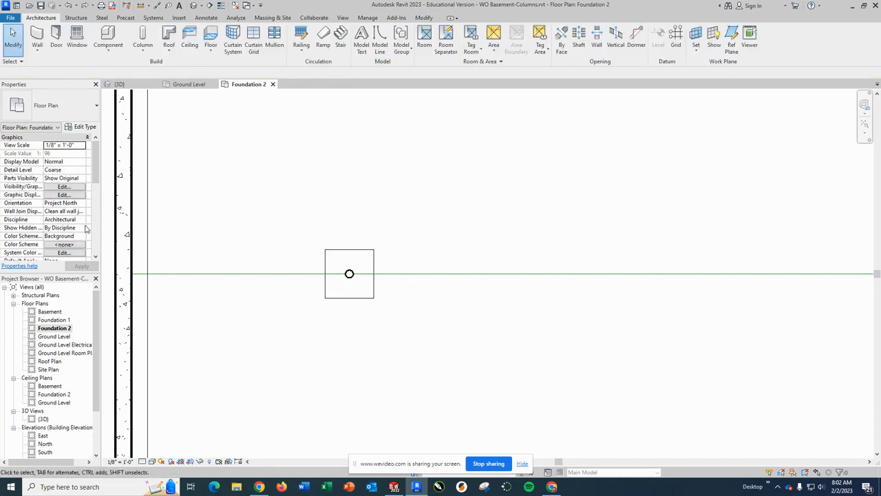
pyautogui.click(349, 278)
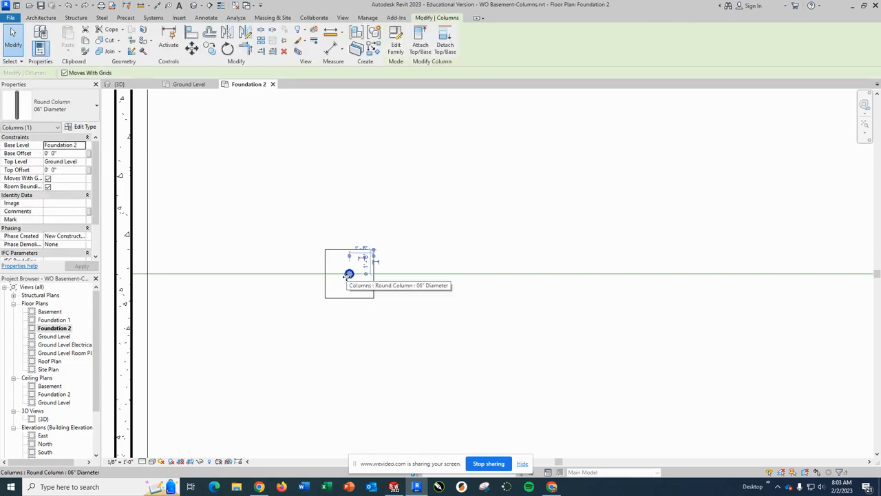
pyautogui.click(61, 170)
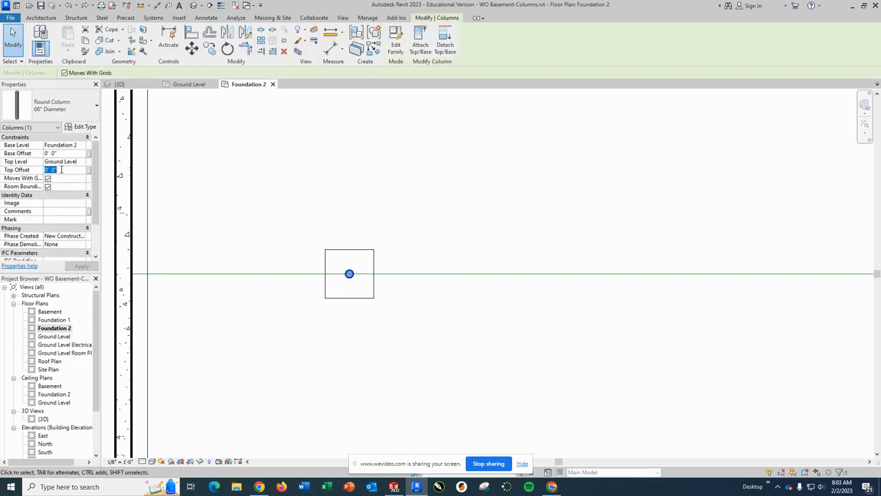
pyautogui.write("-0' ")
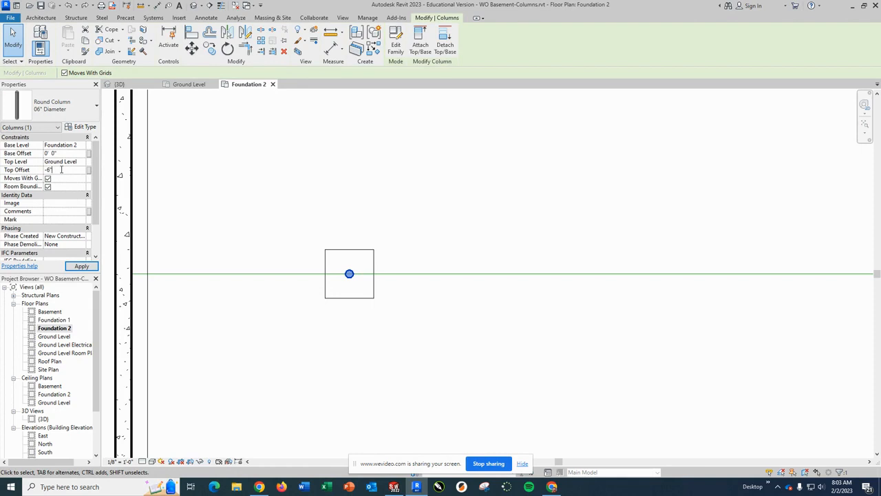
pyautogui.write('6"')
pyautogui.press('Return')
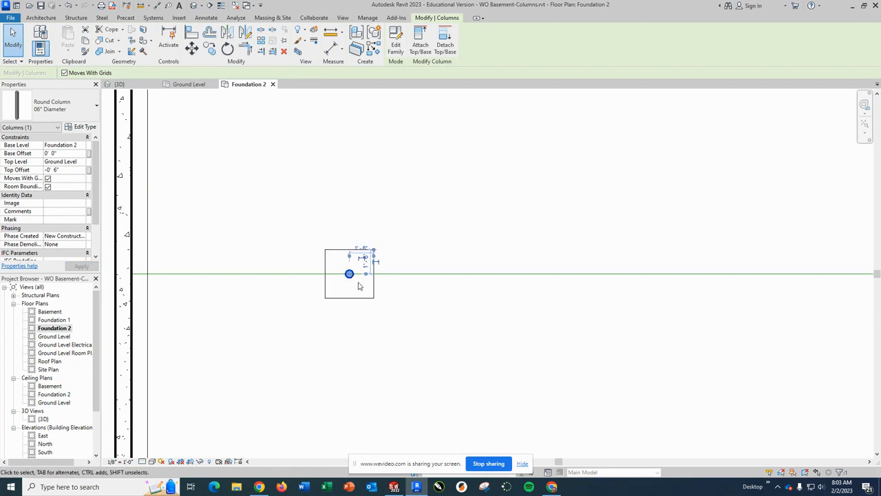
# Look over the Ground Level floor plan and return to the Foundation 2 plan.
pyautogui.click(190, 84)
pyautogui.scroll(-2, 376, 303)
pyautogui.scroll(5, 375, 310)
pyautogui.scroll(3, 375, 310)
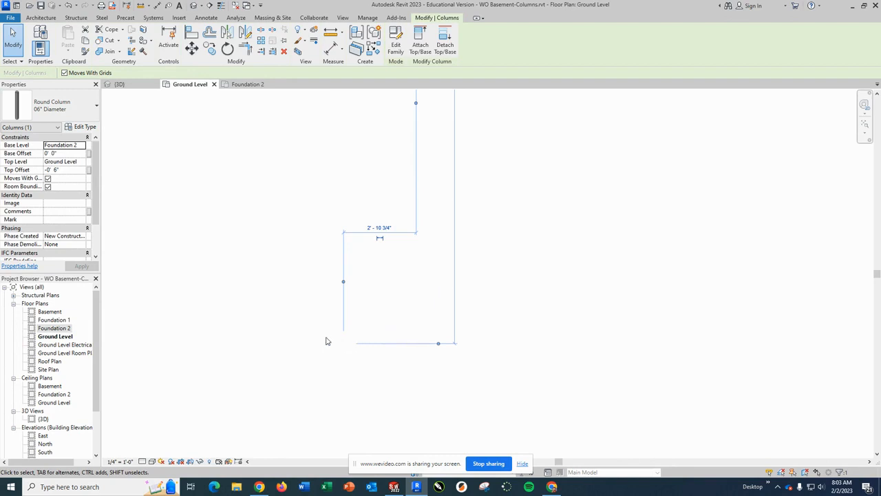
pyautogui.click(248, 84)
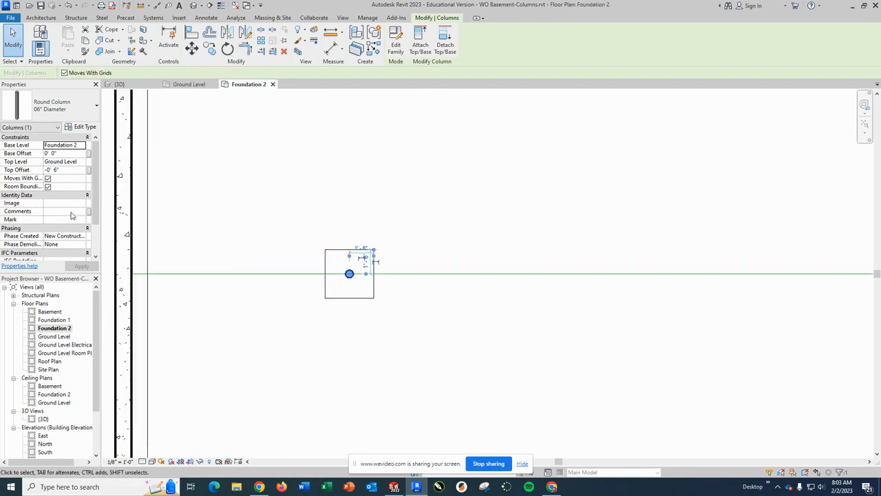
# Array the footing pad and its round column eastward along the reference line as five grouped instances spaced 15' apart, and clear the selection.
pyautogui.scroll(-3, 433, 295)
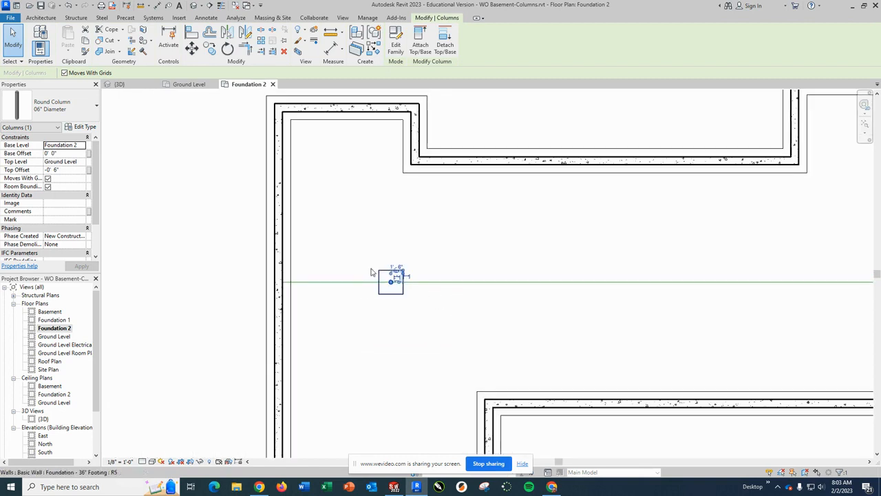
pyautogui.click(349, 252)
pyautogui.moveTo(393, 297); pyautogui.dragTo(424, 317)
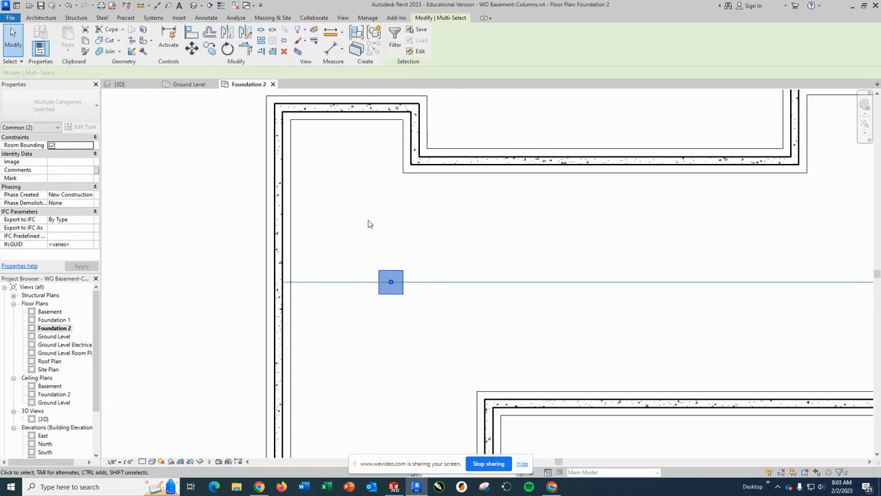
pyautogui.click(261, 40)
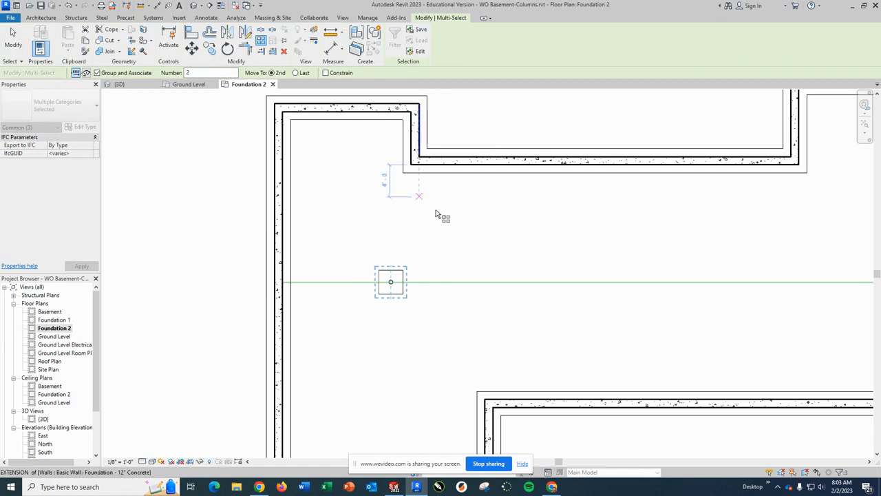
pyautogui.click(403, 270)
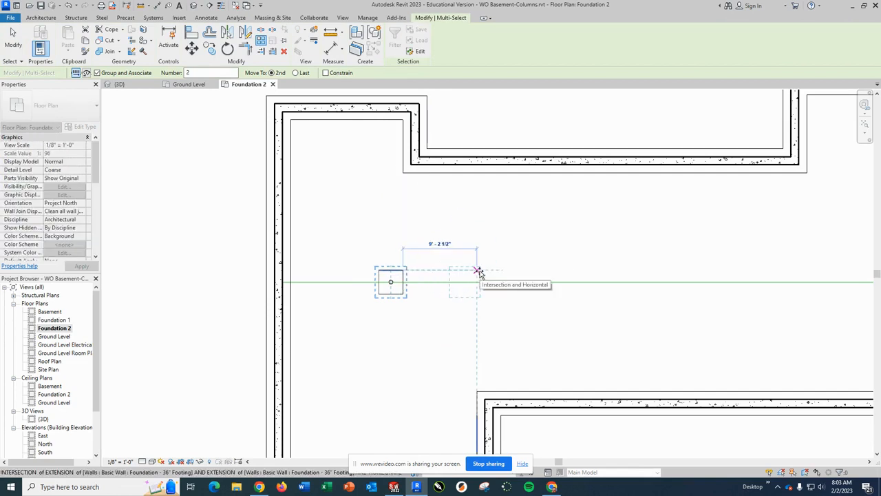
pyautogui.write('15')
pyautogui.press('Return')
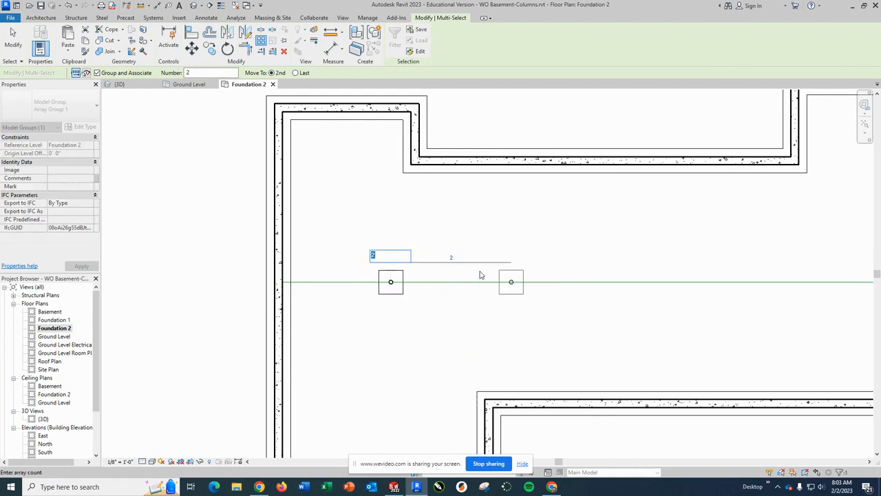
pyautogui.write('5')
pyautogui.press('Return')
pyautogui.scroll(-1, 715, 269)
pyautogui.scroll(-1, 792, 301)
pyautogui.scroll(2, 792, 299)
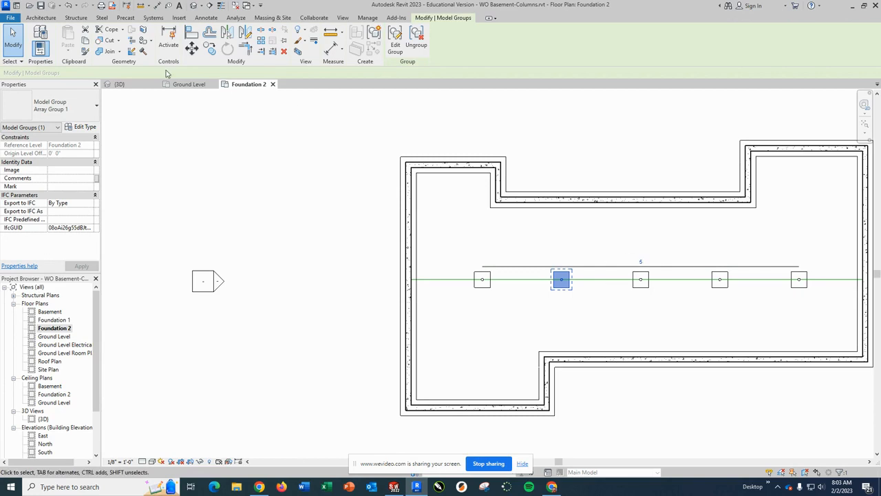
pyautogui.click(163, 124)
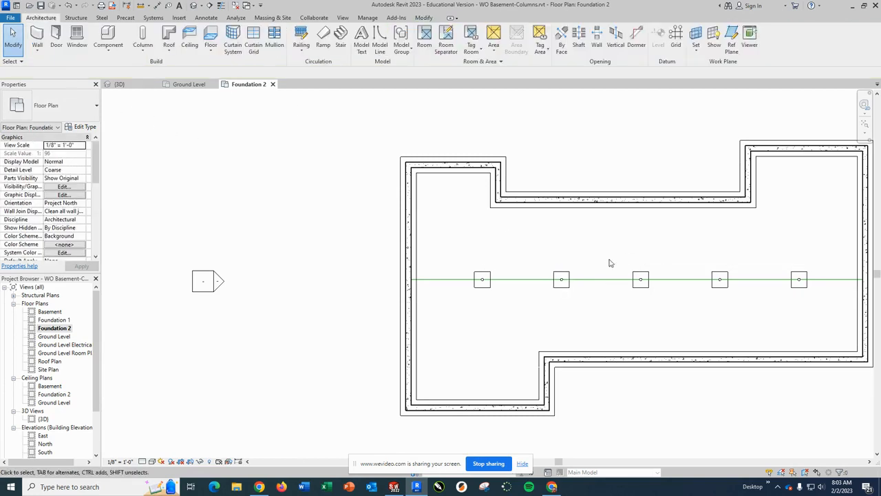
# Measure the distance from the easternmost footing pad to the inner face of the east foundation wall.
pyautogui.scroll(-3, 826, 285)
pyautogui.scroll(5, 832, 285)
pyautogui.scroll(-3, 837, 288)
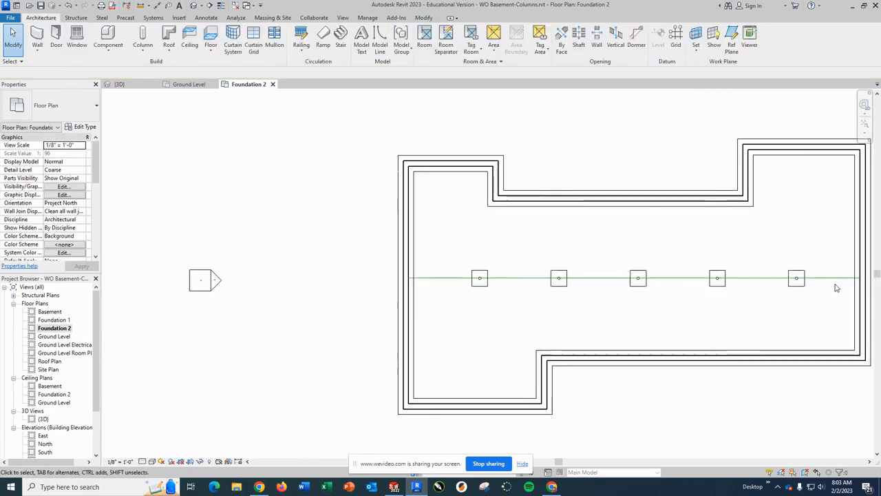
pyautogui.scroll(4, 837, 288)
pyautogui.moveTo(797, 297); pyautogui.dragTo(727, 298, button='middle')
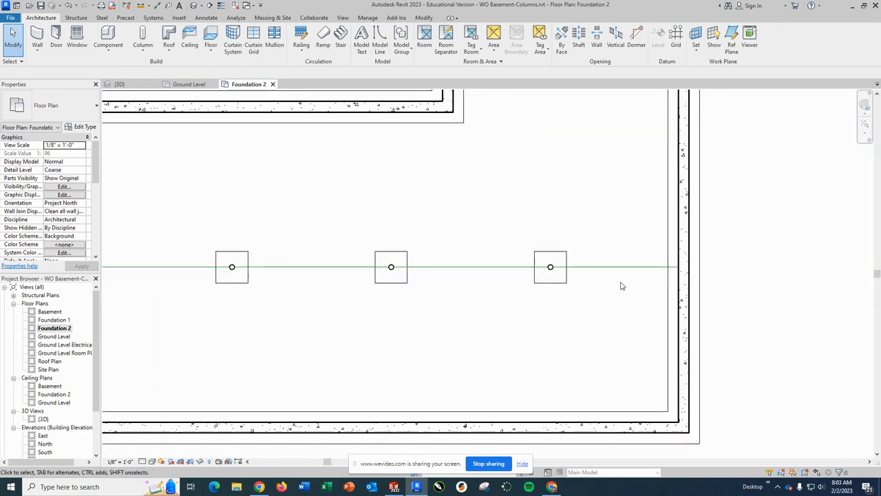
pyautogui.click(140, 5)
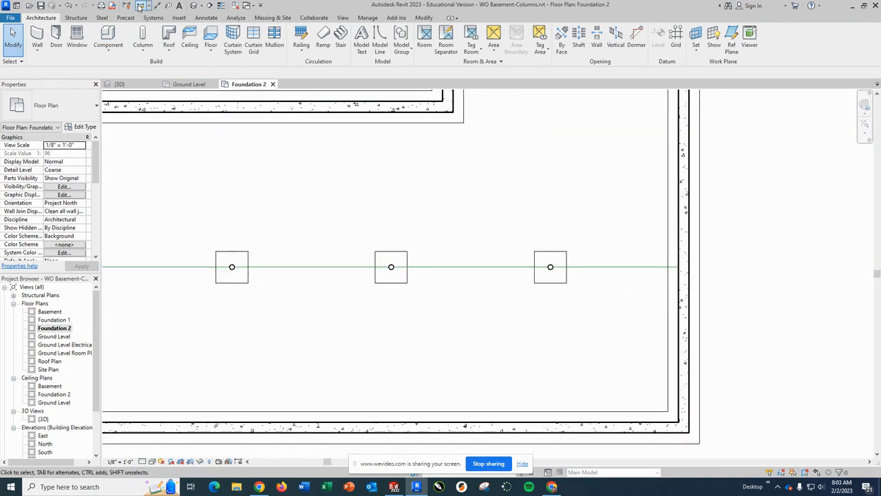
pyautogui.click(566, 251)
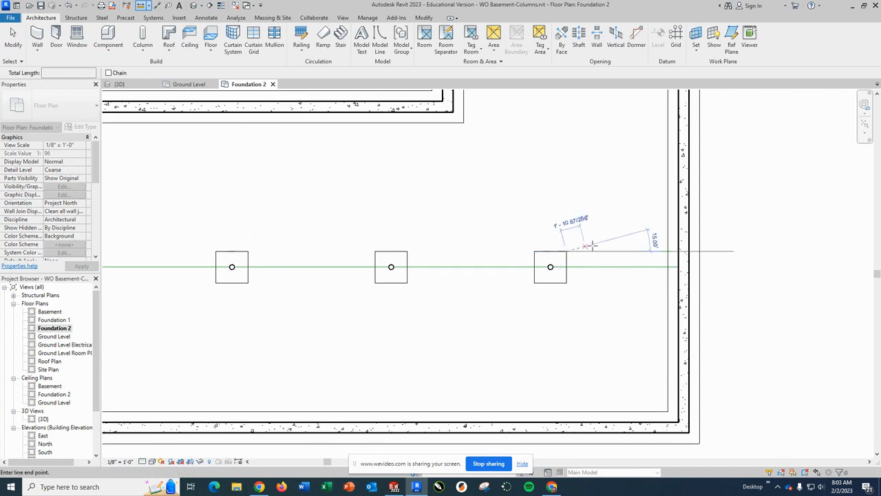
pyautogui.click(679, 251)
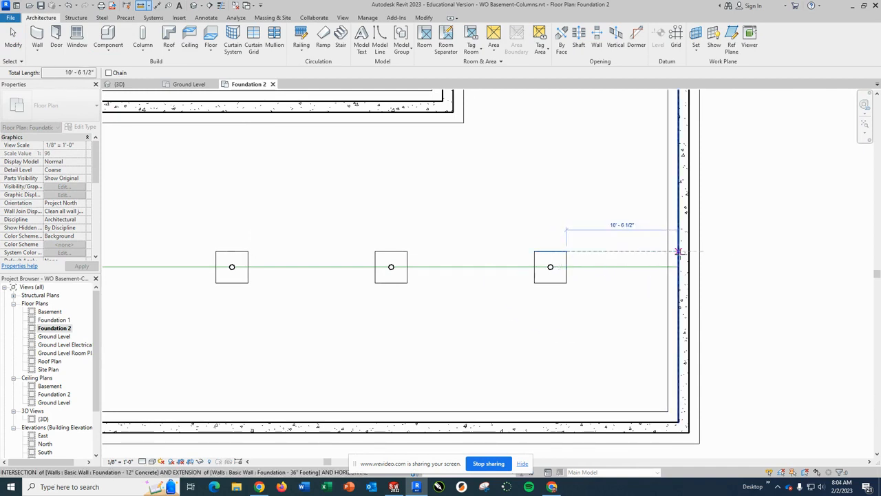
pyautogui.press('Escape')
pyautogui.press('Escape')
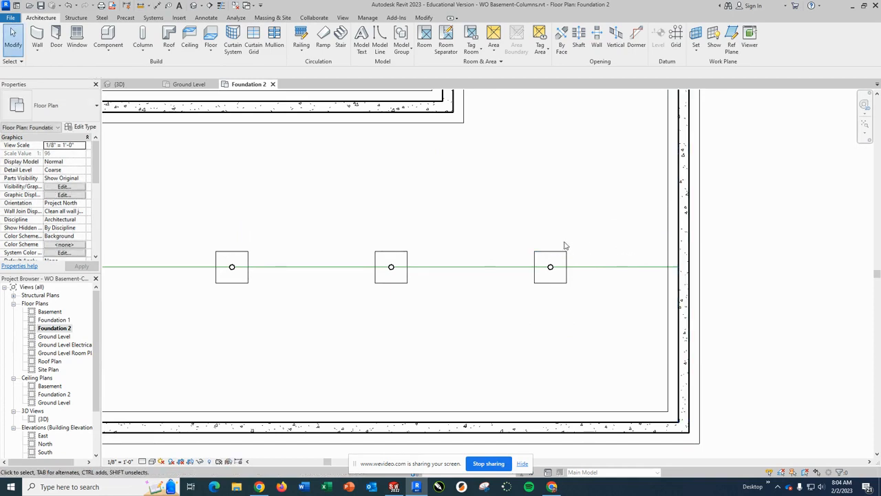
# Measure the distance from the westernmost footing pad to the inner face of the west foundation wall.
pyautogui.scroll(-3, 565, 246)
pyautogui.scroll(4, 285, 250)
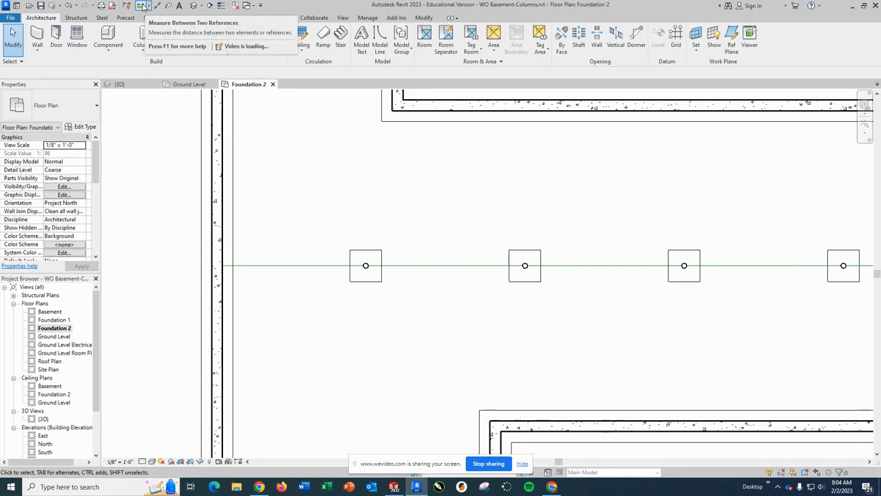
pyautogui.click(145, 6)
pyautogui.click(350, 250)
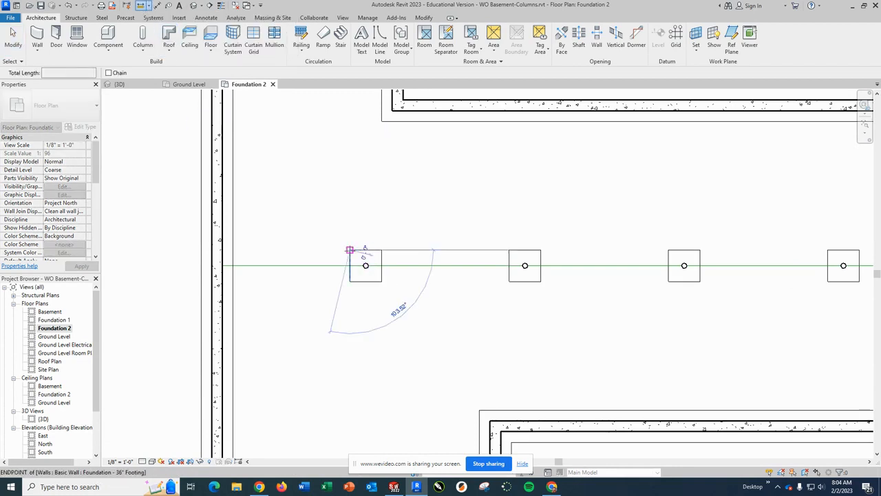
pyautogui.click(222, 249)
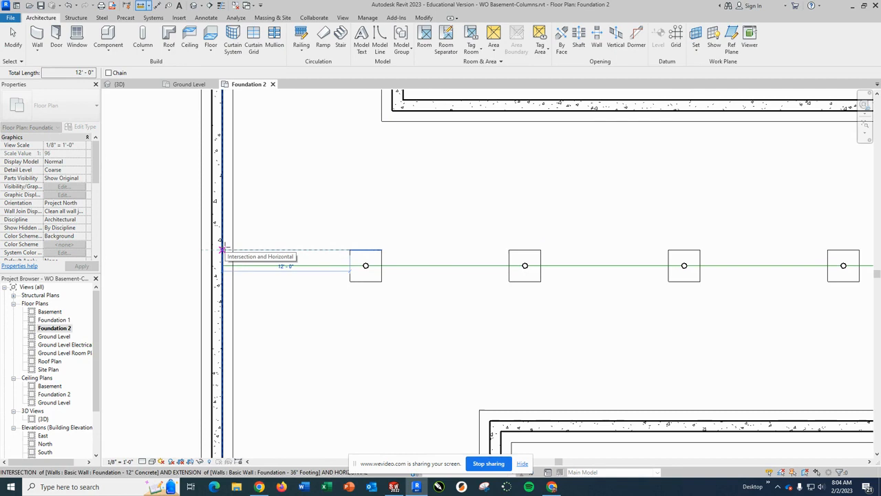
pyautogui.press('Escape')
pyautogui.press('Escape')
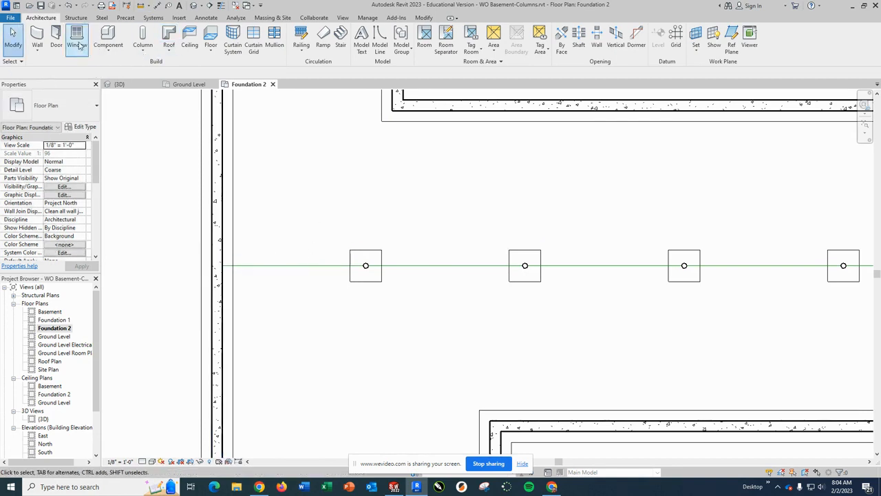
# Move all five footing pad and column groups 1' 3" west along the reference line and clear the selection.
pyautogui.click(378, 252)
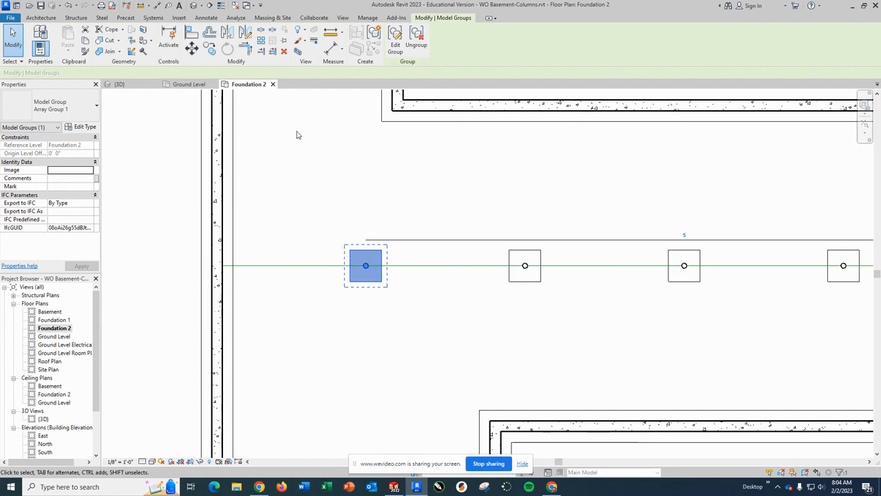
pyautogui.click(350, 158)
pyautogui.scroll(-3, 423, 205)
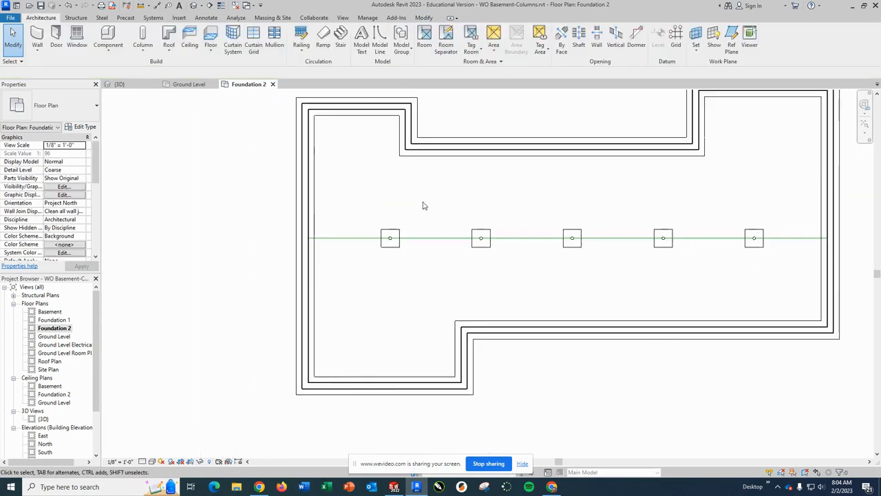
pyautogui.moveTo(375, 210); pyautogui.dragTo(773, 280)
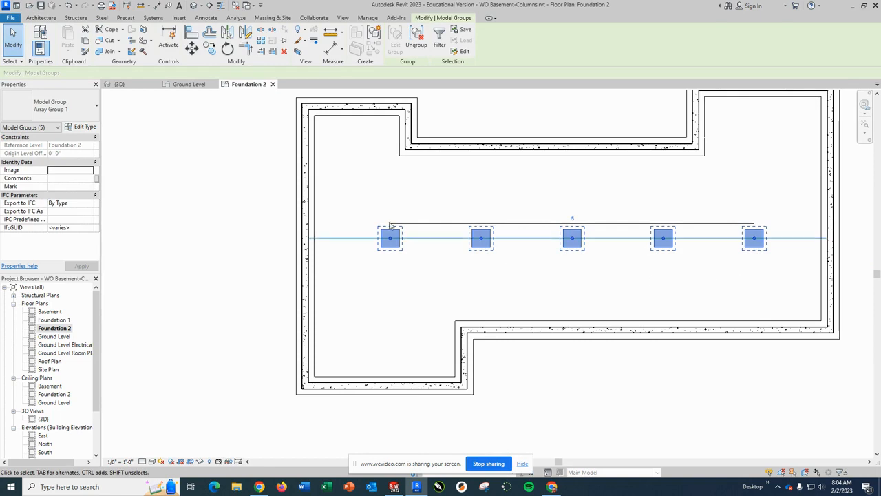
pyautogui.click(192, 47)
pyautogui.scroll(6, 389, 230)
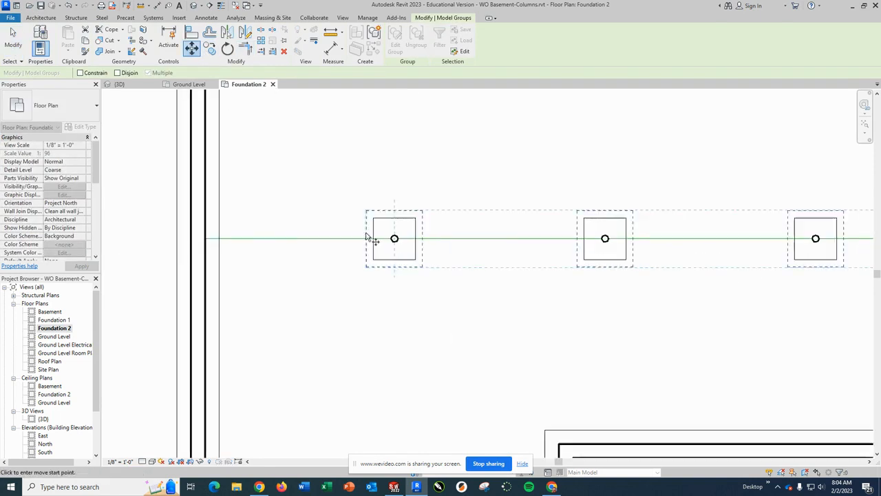
pyautogui.click(383, 205)
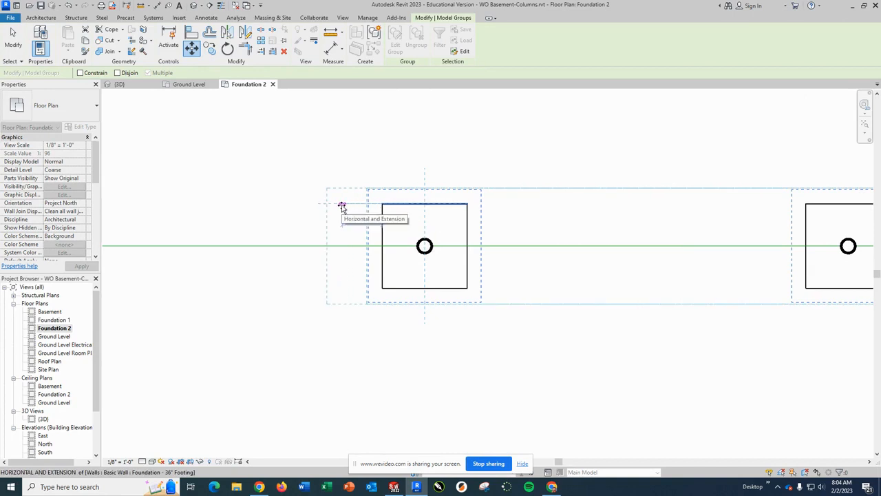
pyautogui.write('1\'3"')
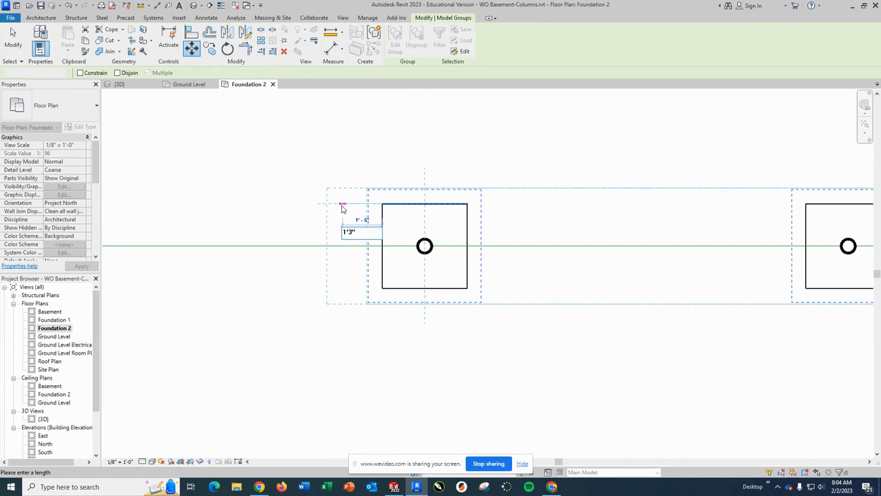
pyautogui.press('Return')
pyautogui.scroll(-8, 453, 250)
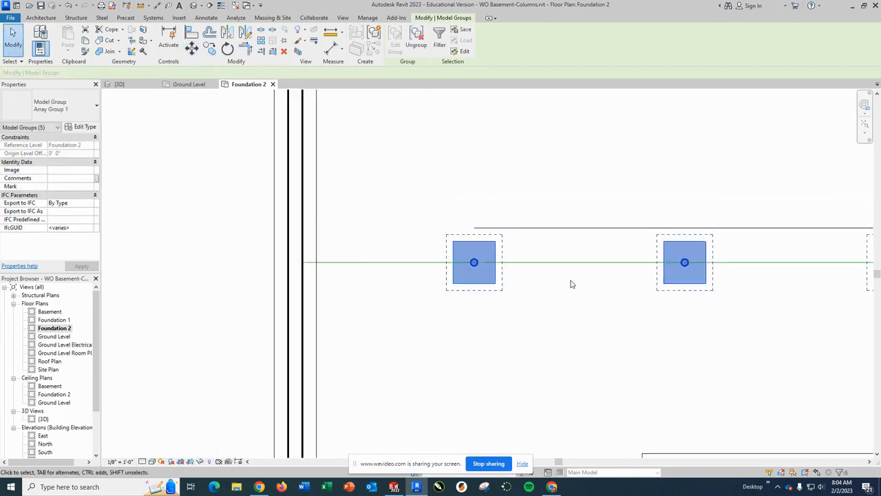
pyautogui.scroll(5, 843, 283)
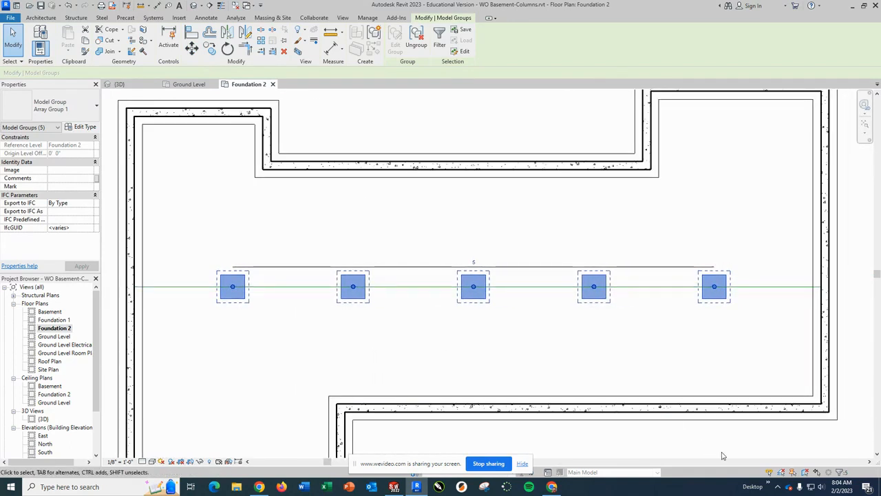
pyautogui.click(727, 454)
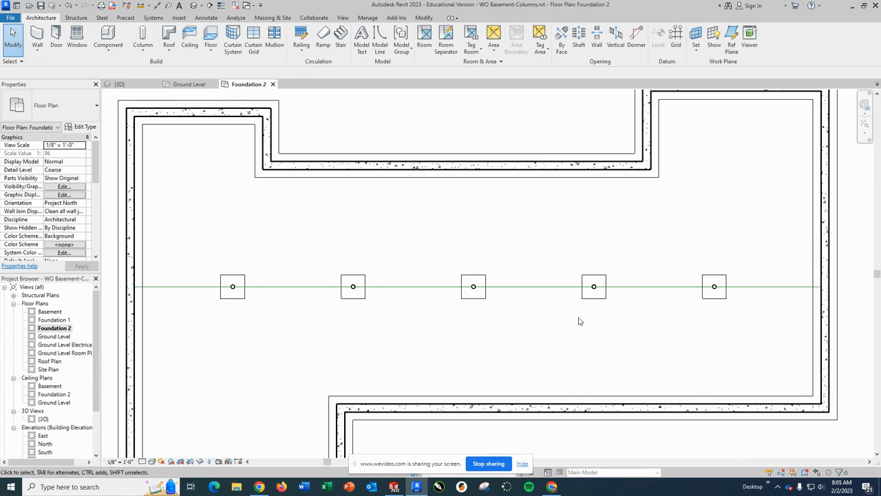
pyautogui.scroll(-3, 580, 351)
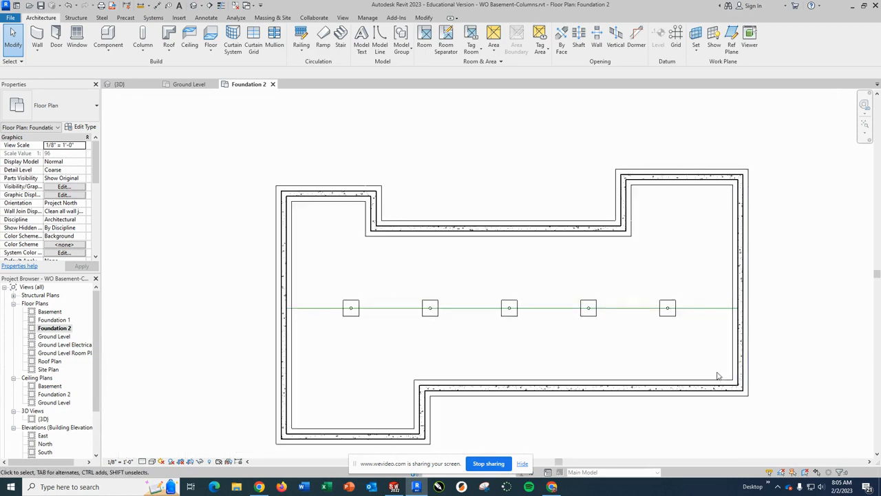